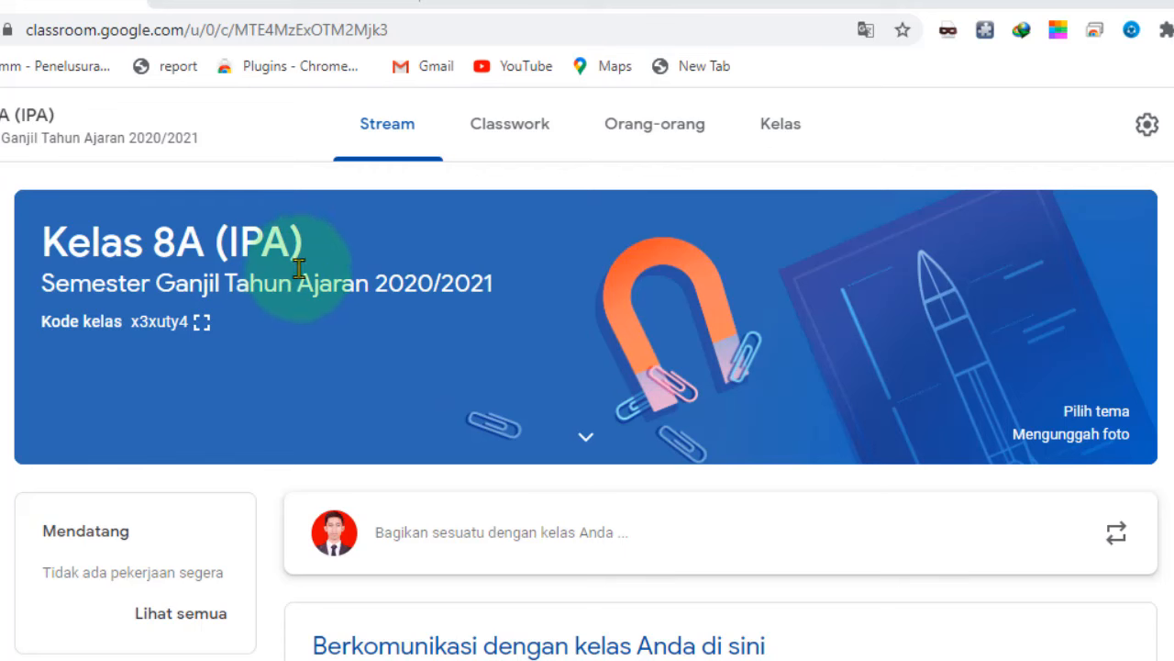
Add a topic named ABSEN to the classwork of the class Kelas 8A (IPA)
click(499, 147)
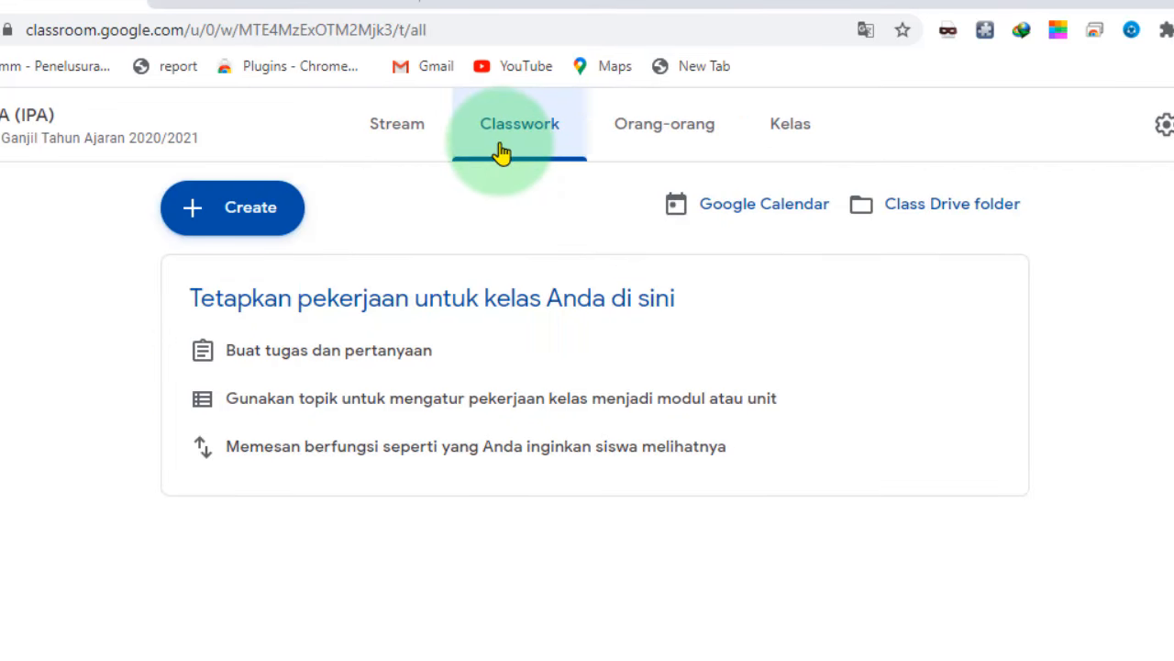
click(221, 227)
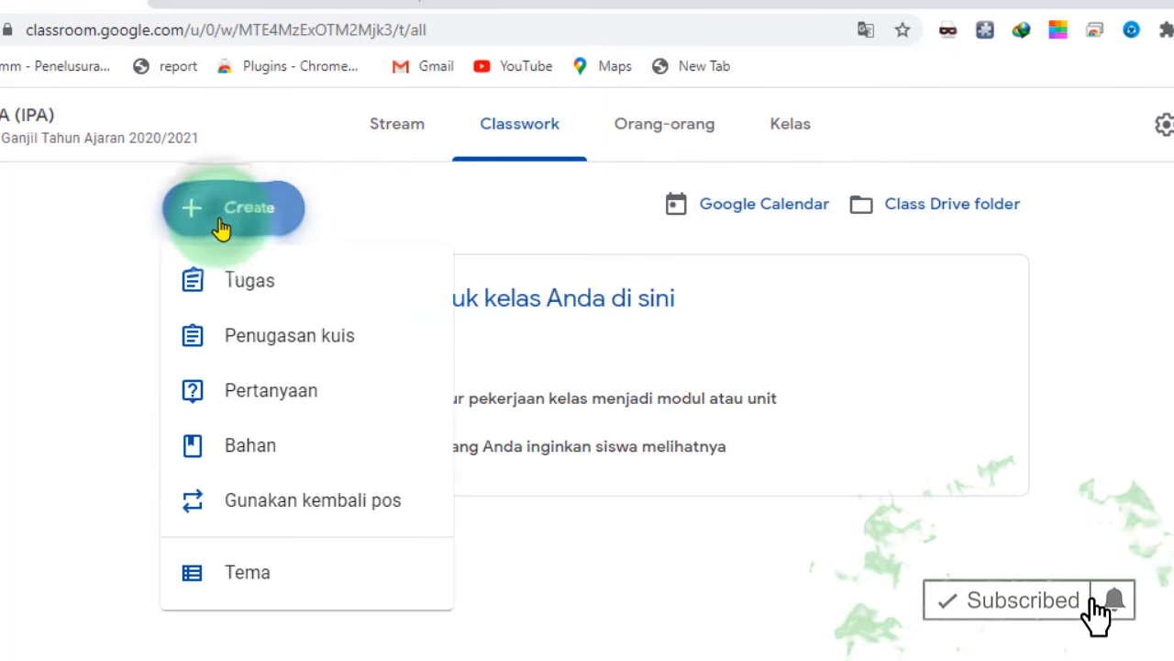
click(241, 595)
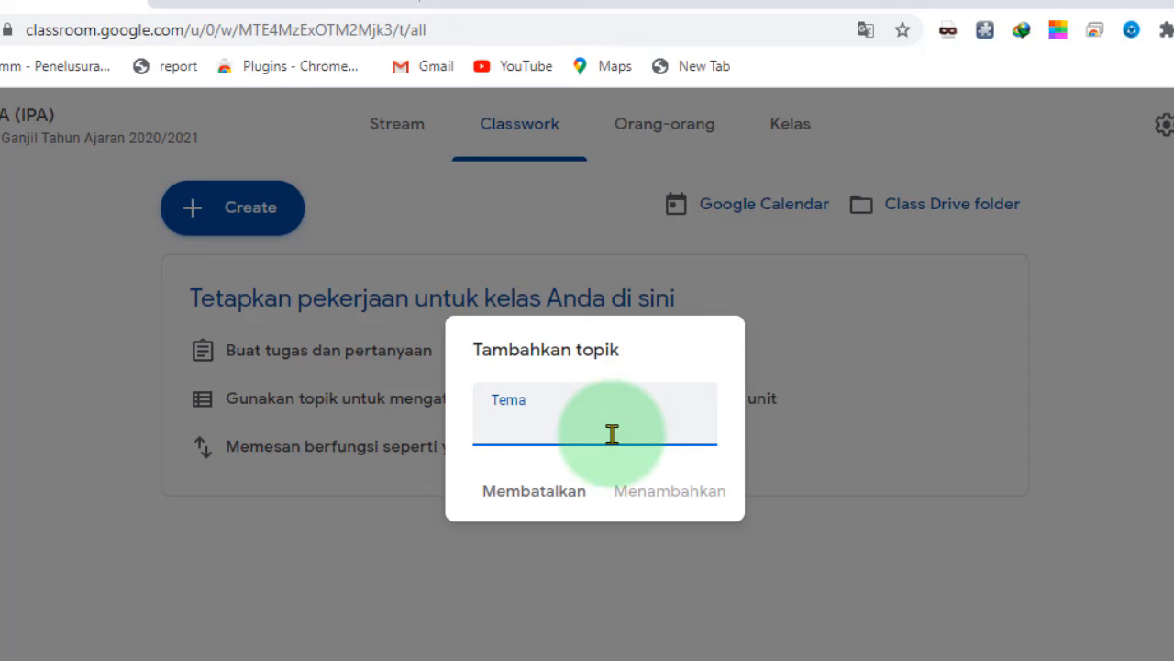
text(ab)
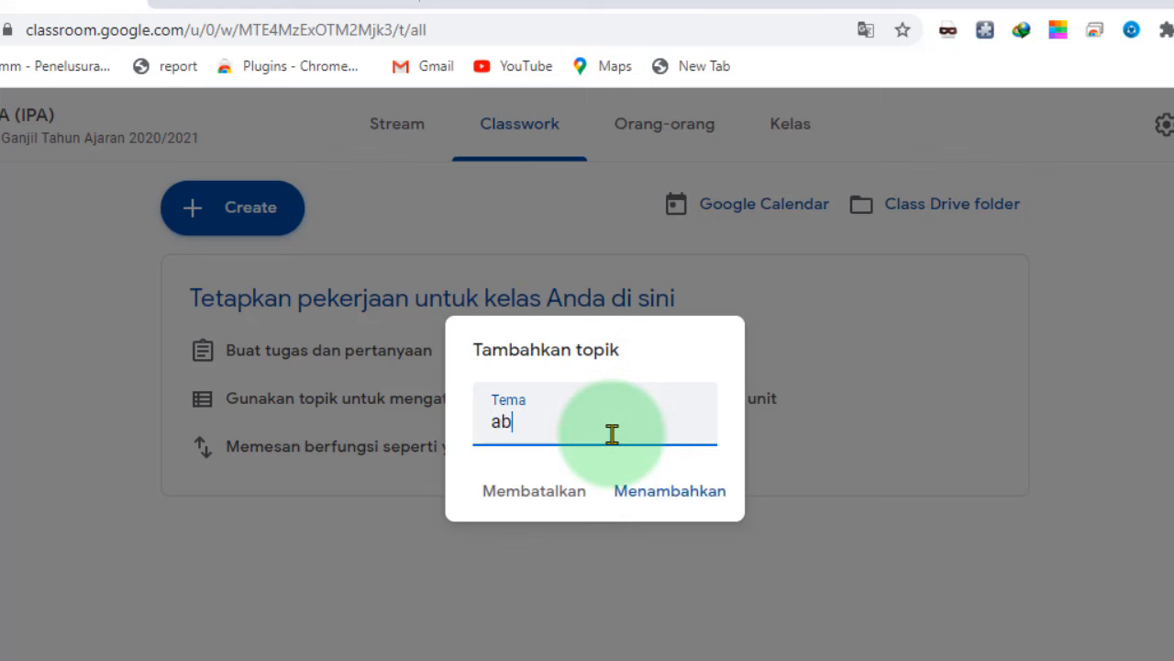
key(BackSpace)
text(ABSEN)
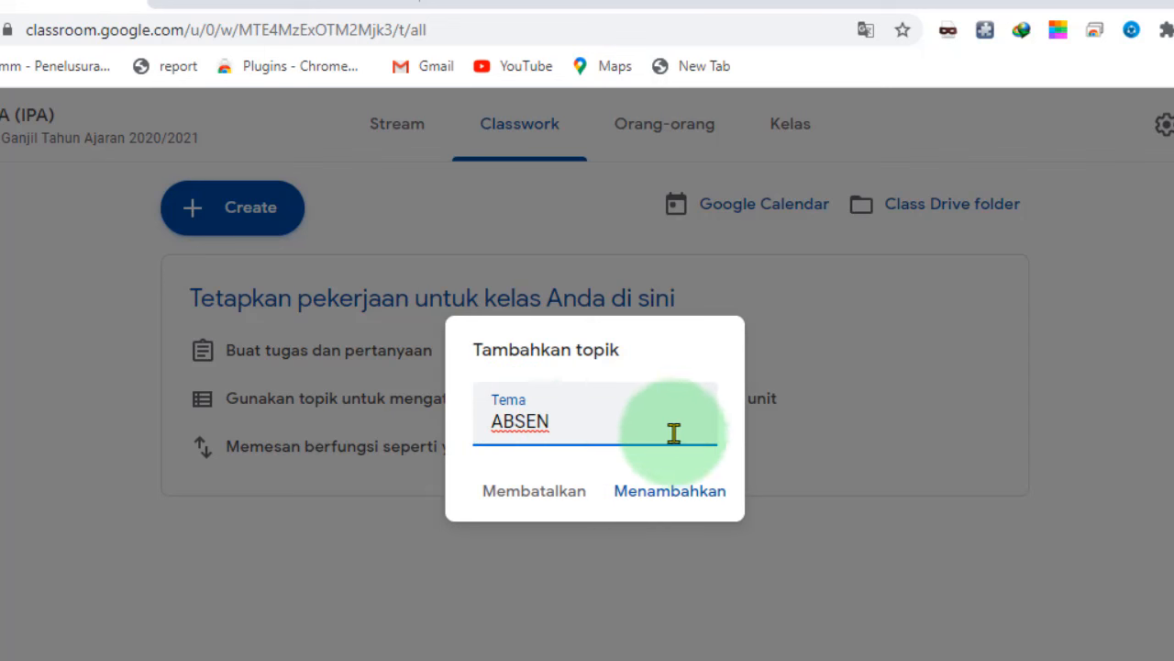
click(658, 500)
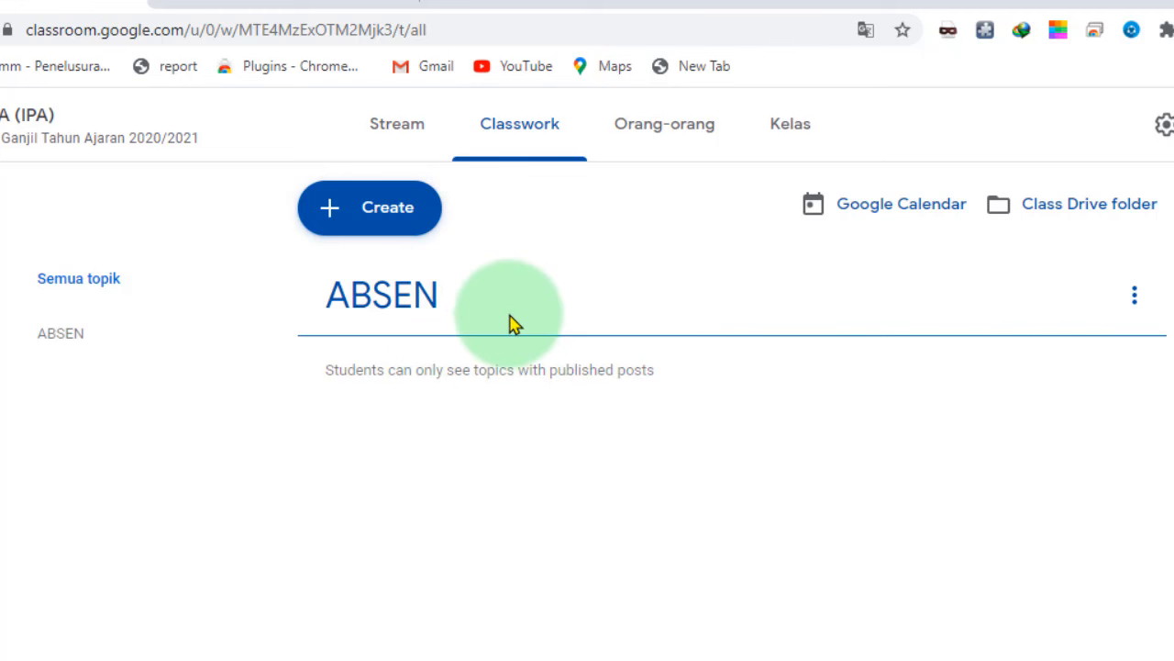
Start a new class material (Bahan) and title it "Absensi Siswa"
click(387, 221)
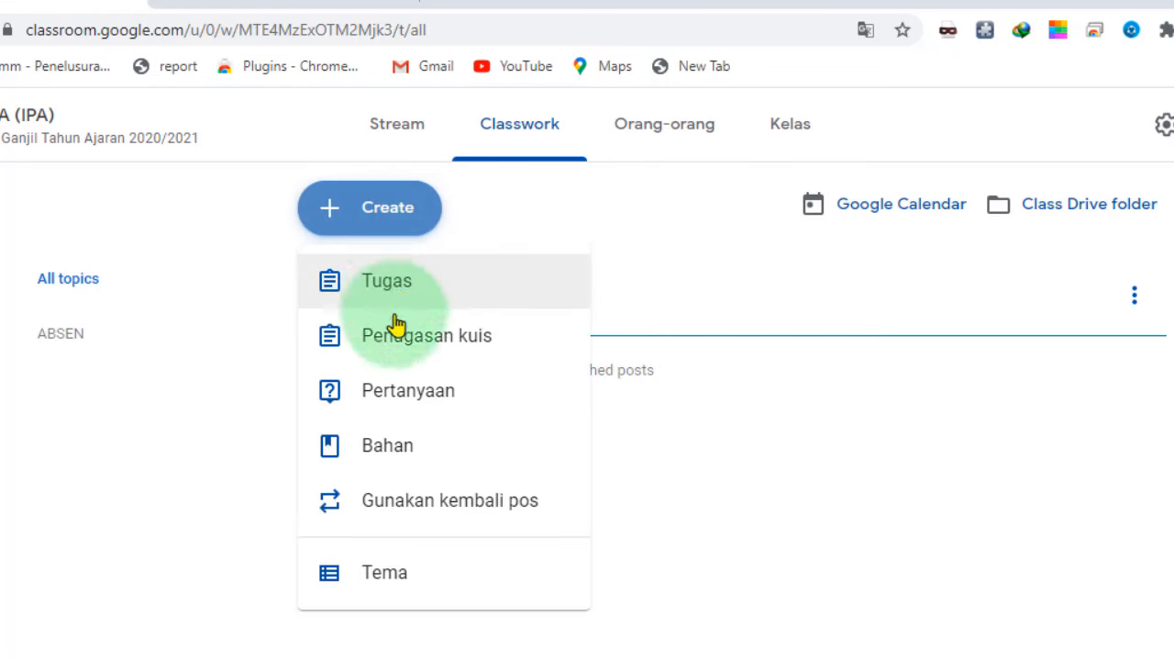
click(389, 447)
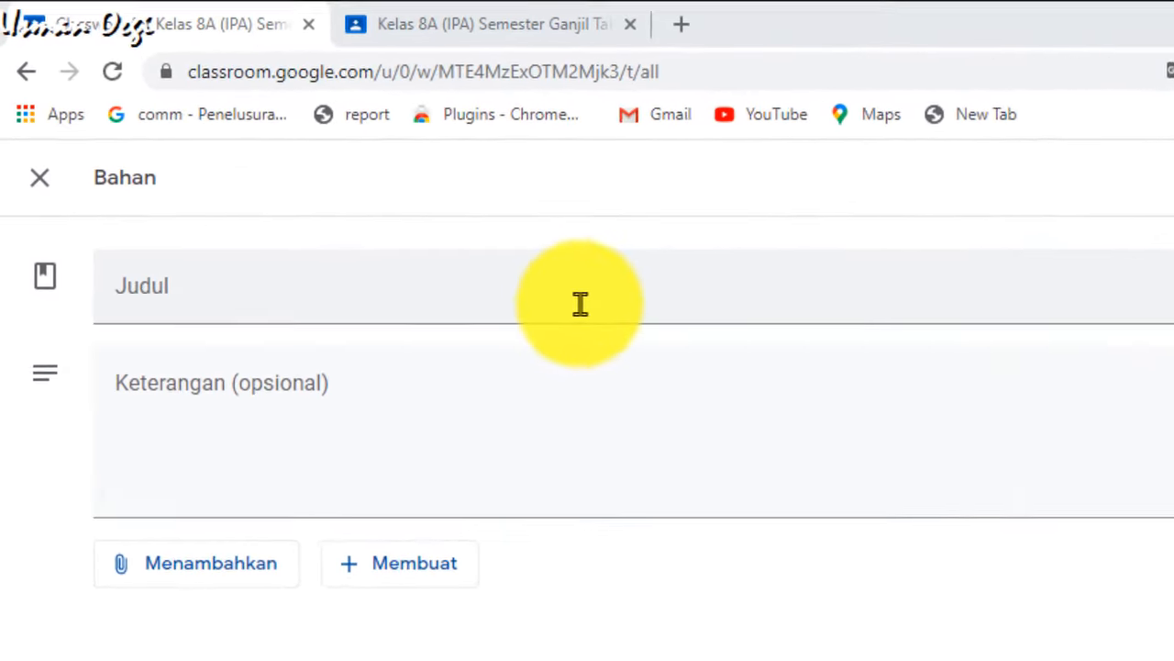
click(580, 303)
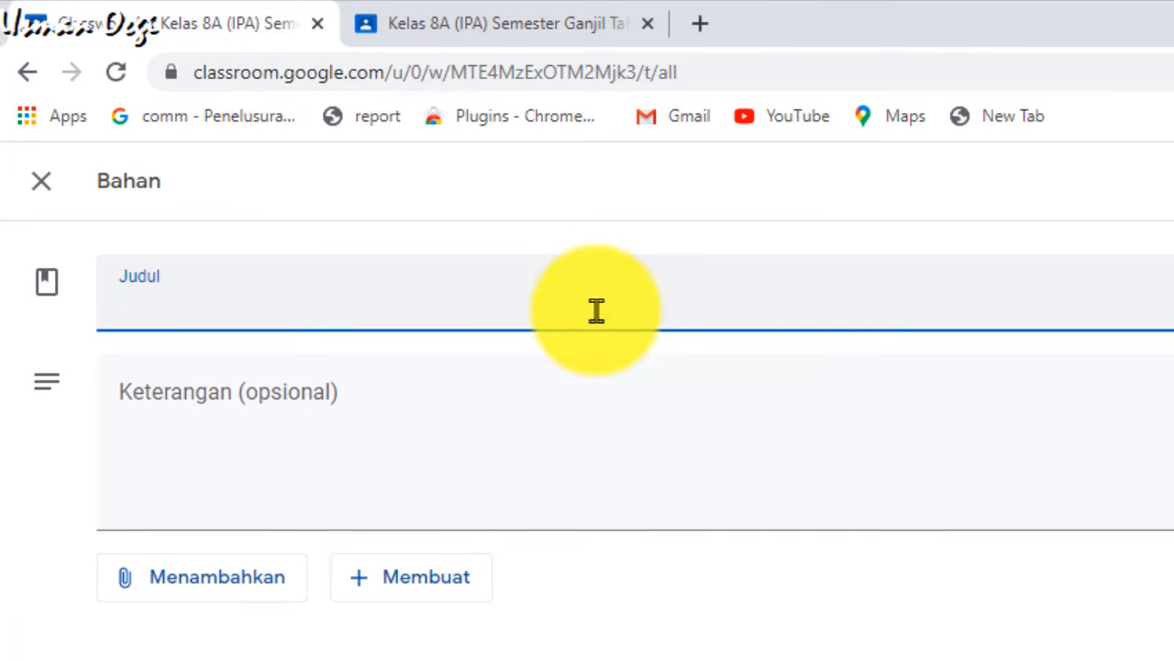
text(Absen)
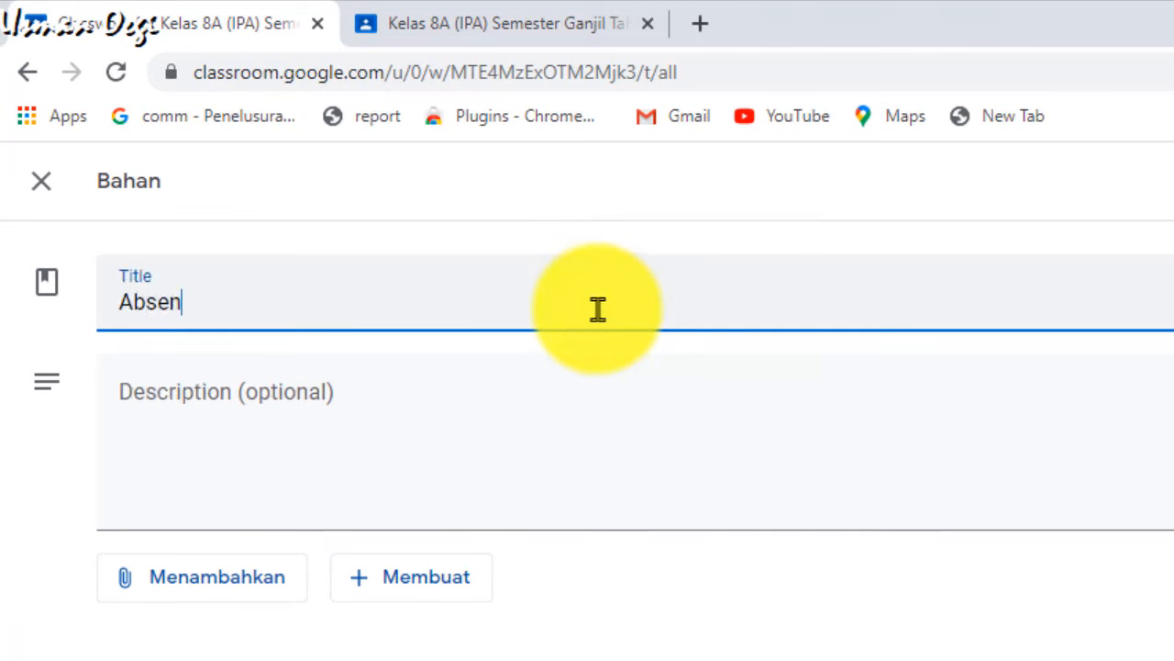
text(si Sisw)
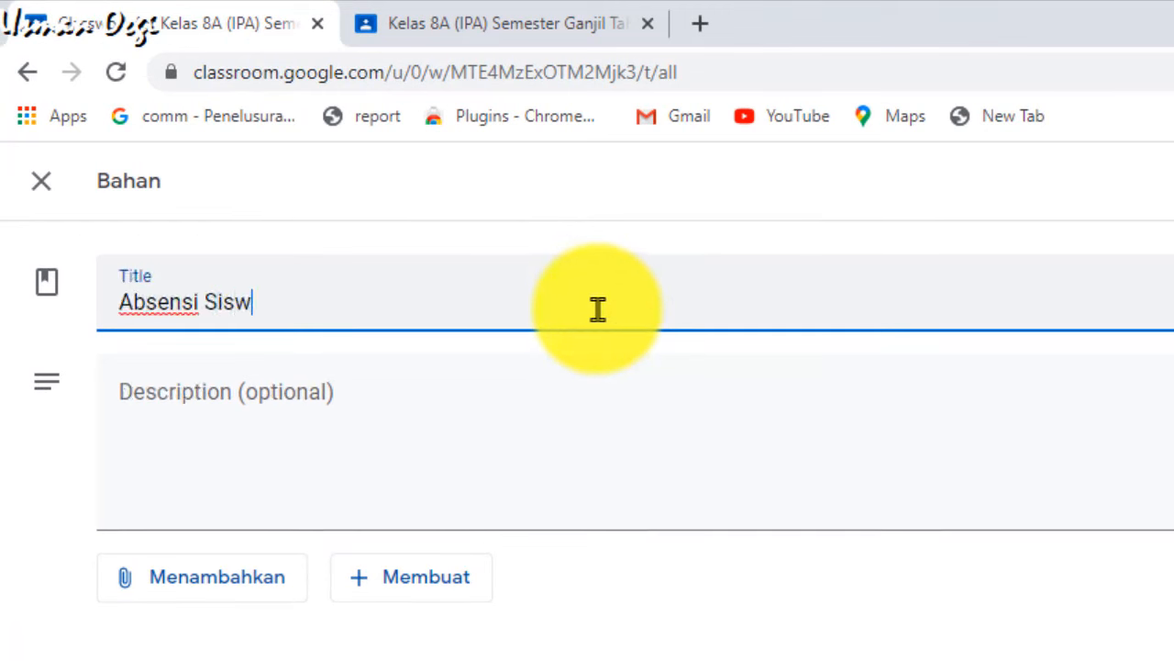
text(a)
Begin the material's description with "Diwajibkan kepada seluruh siswa agar mengisi absen online sebelum pembelajaran dimulai"
click(275, 390)
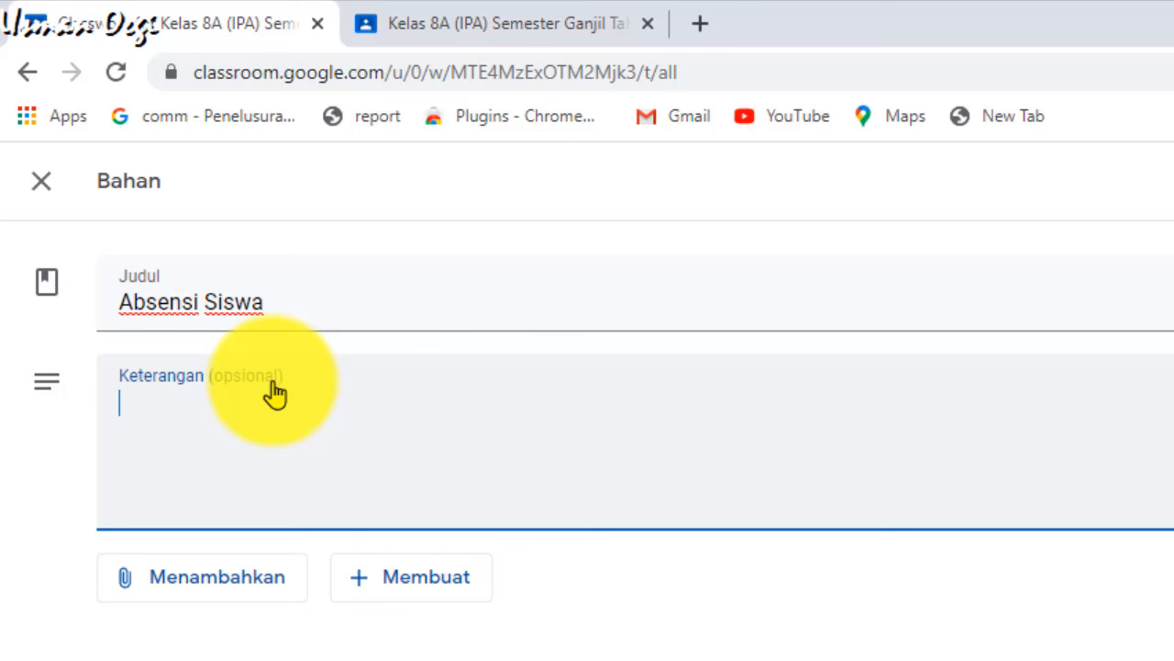
text(Diwajibkan k)
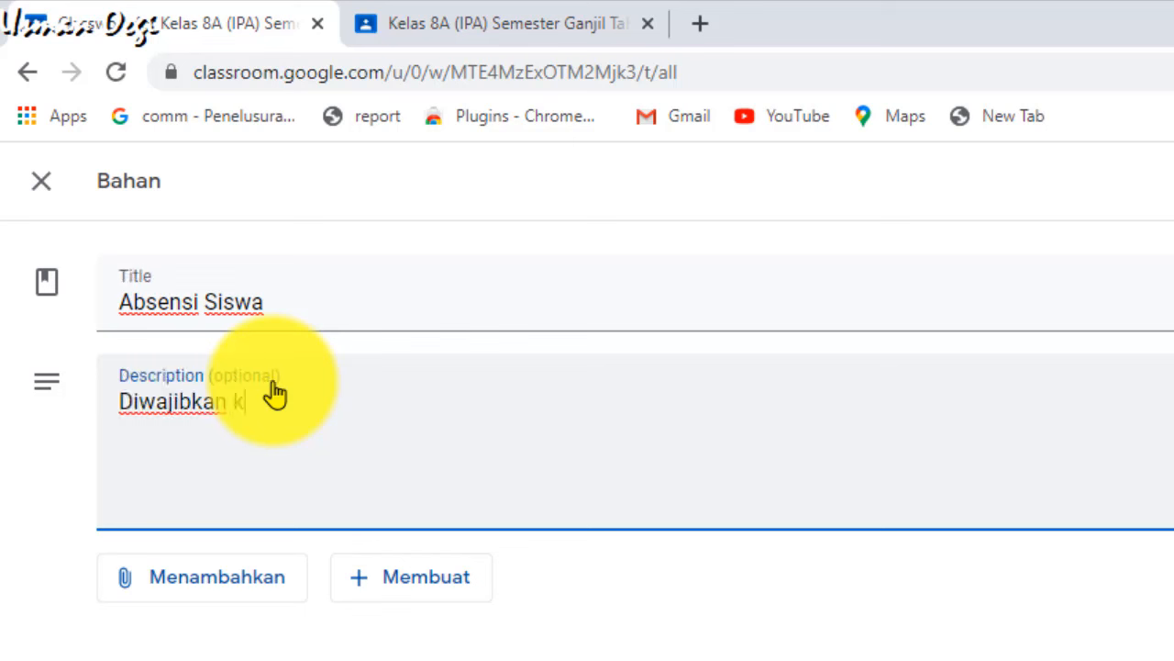
text(epa)
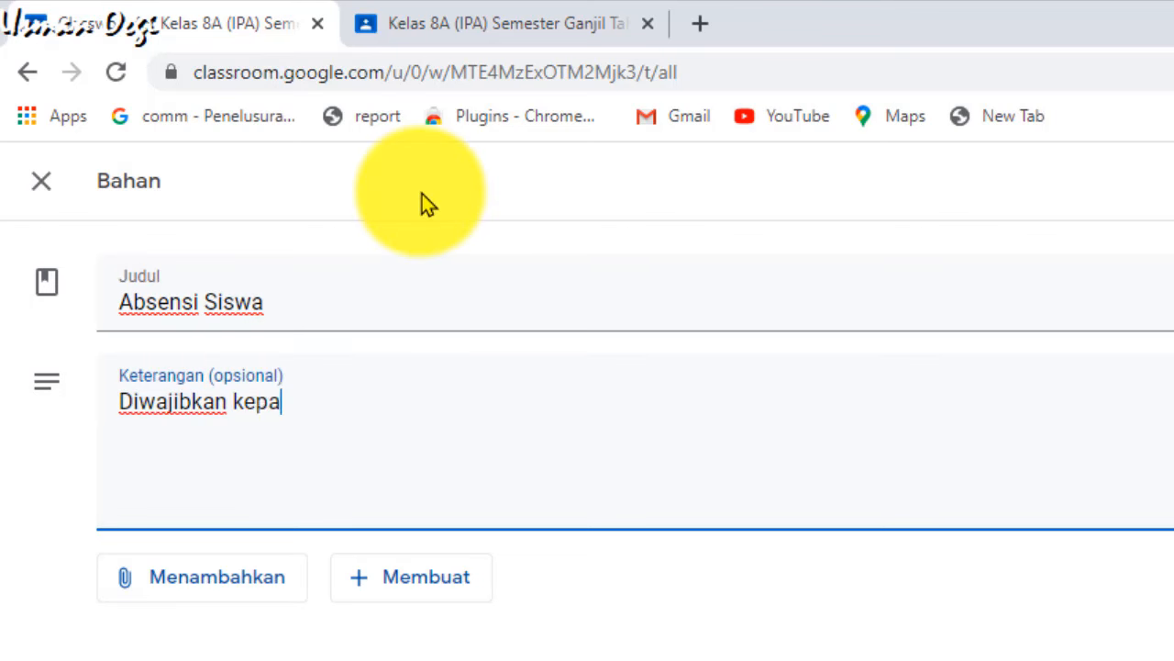
text(da seluruh siswa )
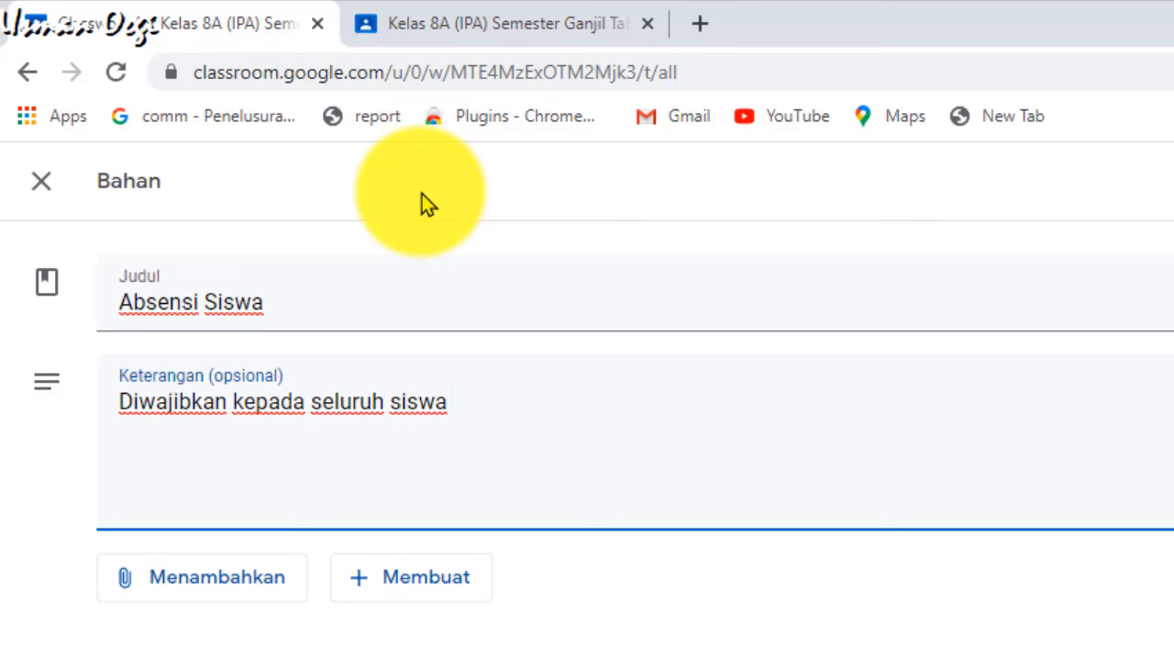
text(agar mngi)
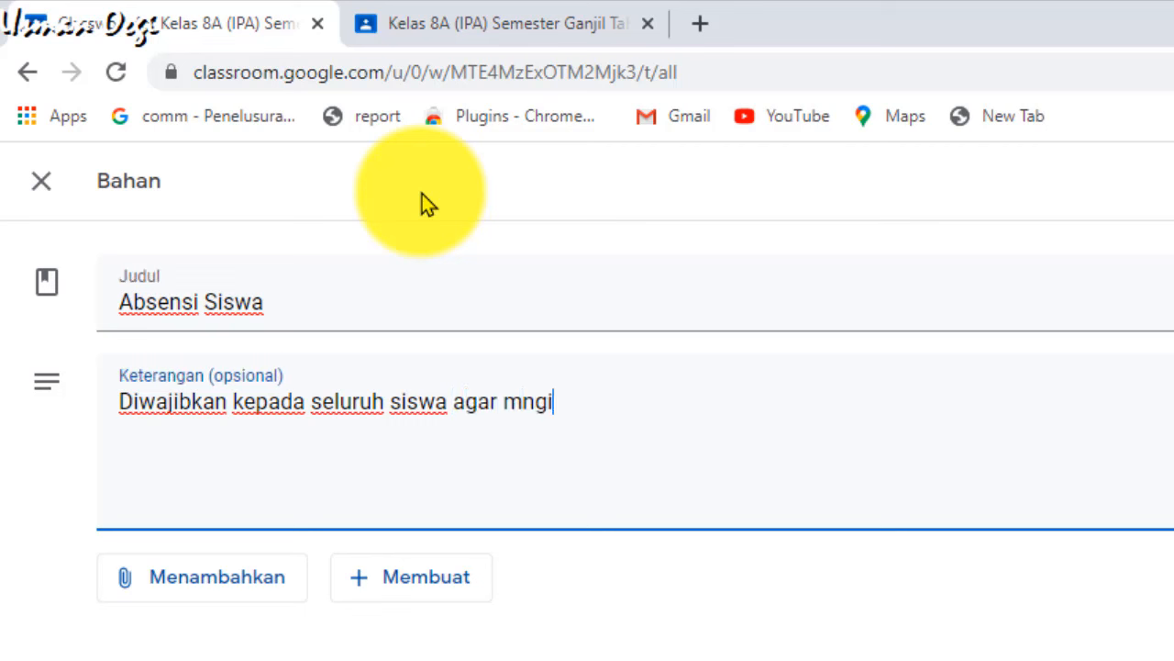
key(BackSpace)
key(BackSpace)
key(BackSpace)
text(engisi abs)
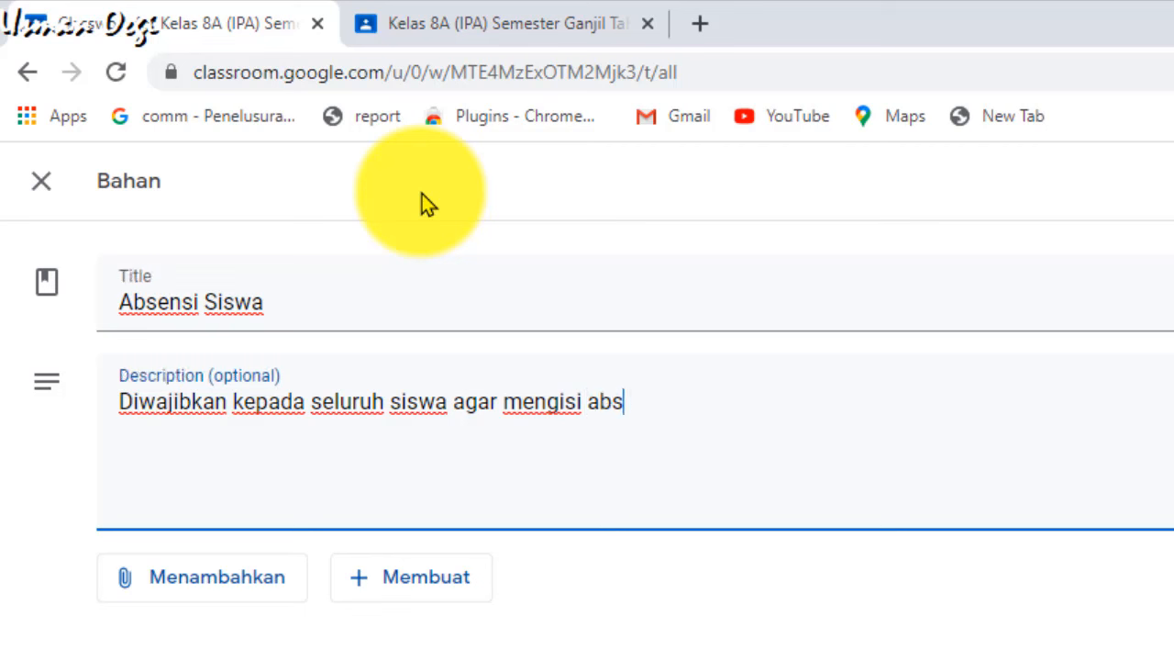
text(en online )
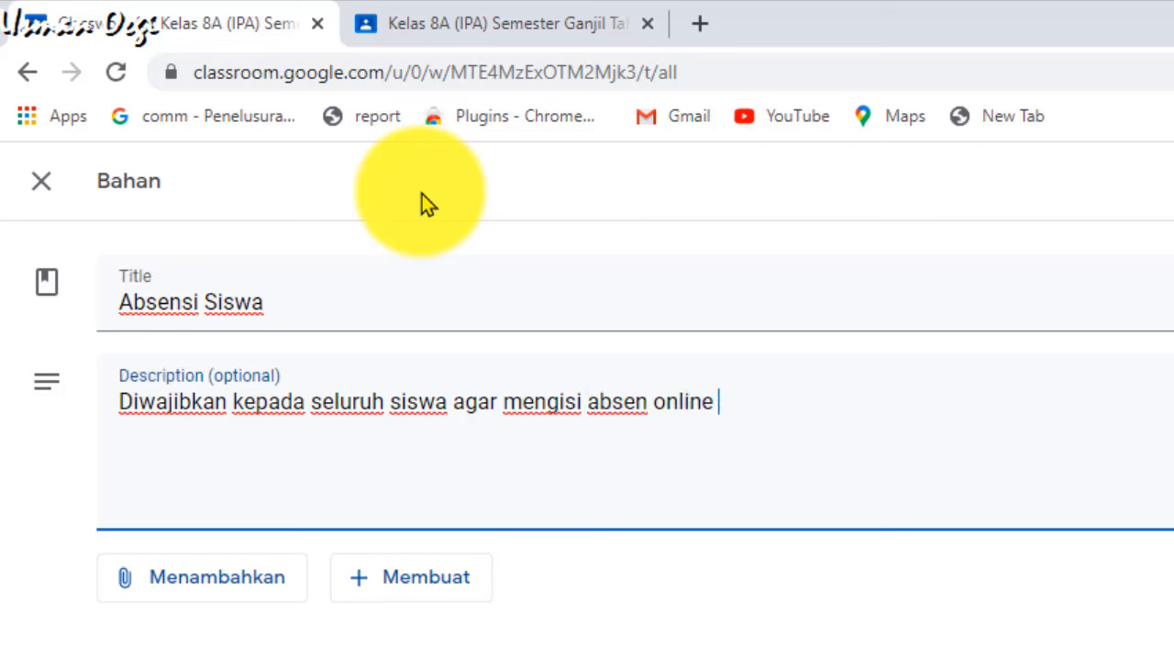
text(sebelu)
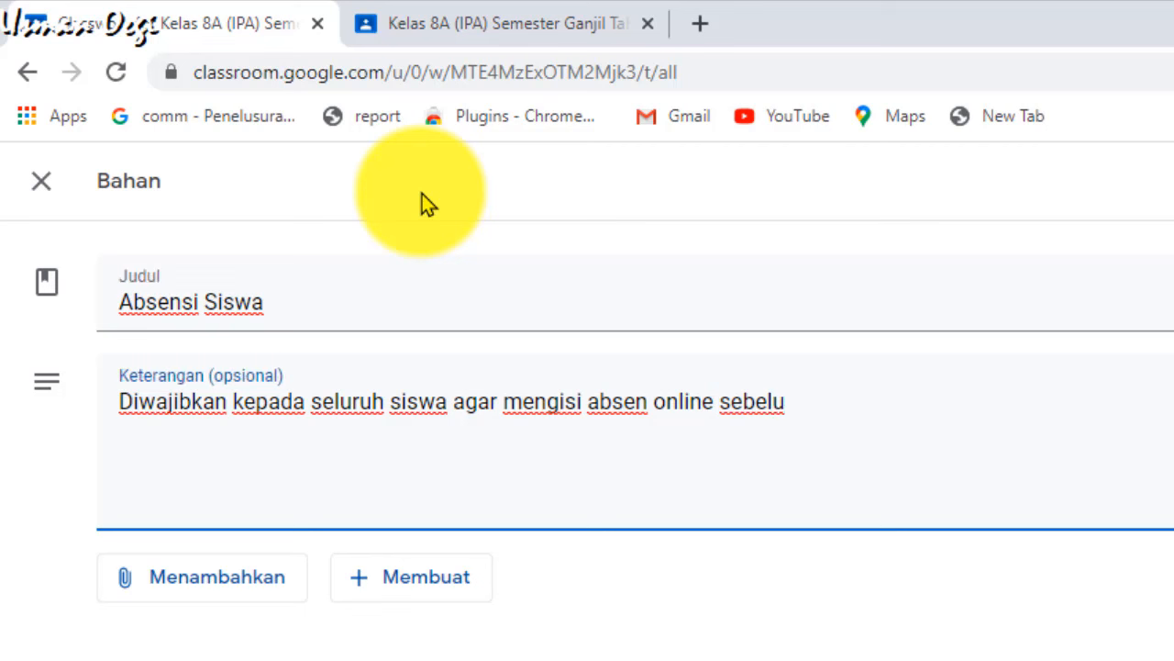
text(m pem)
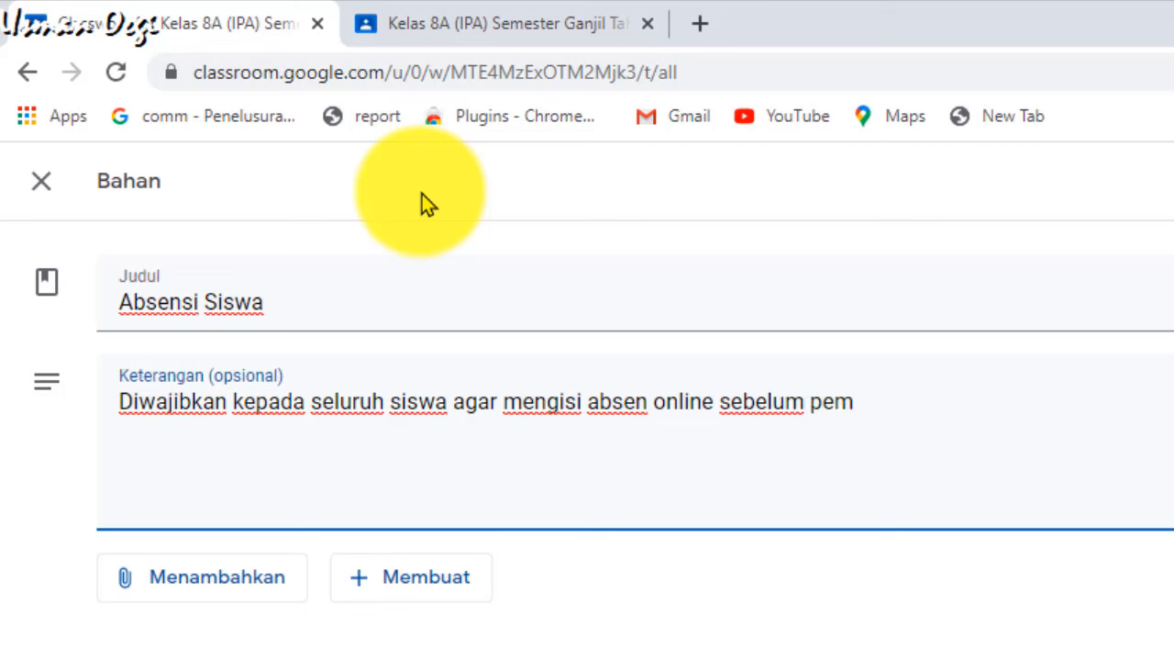
text(belajare)
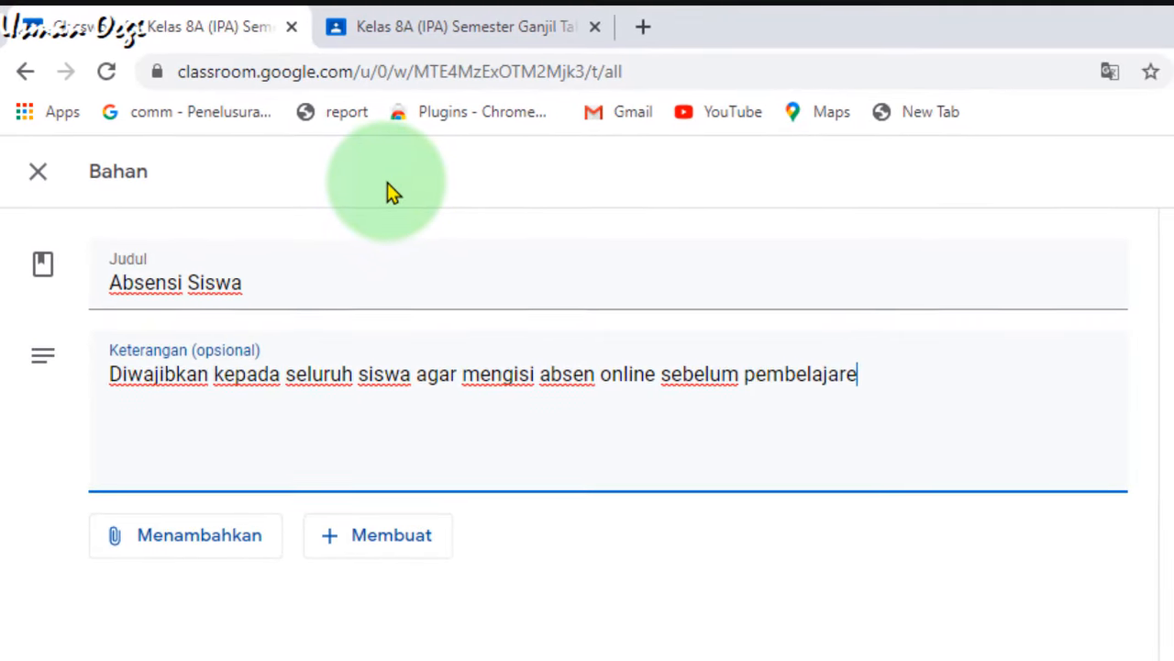
key(BackSpace)
key(BackSpace)
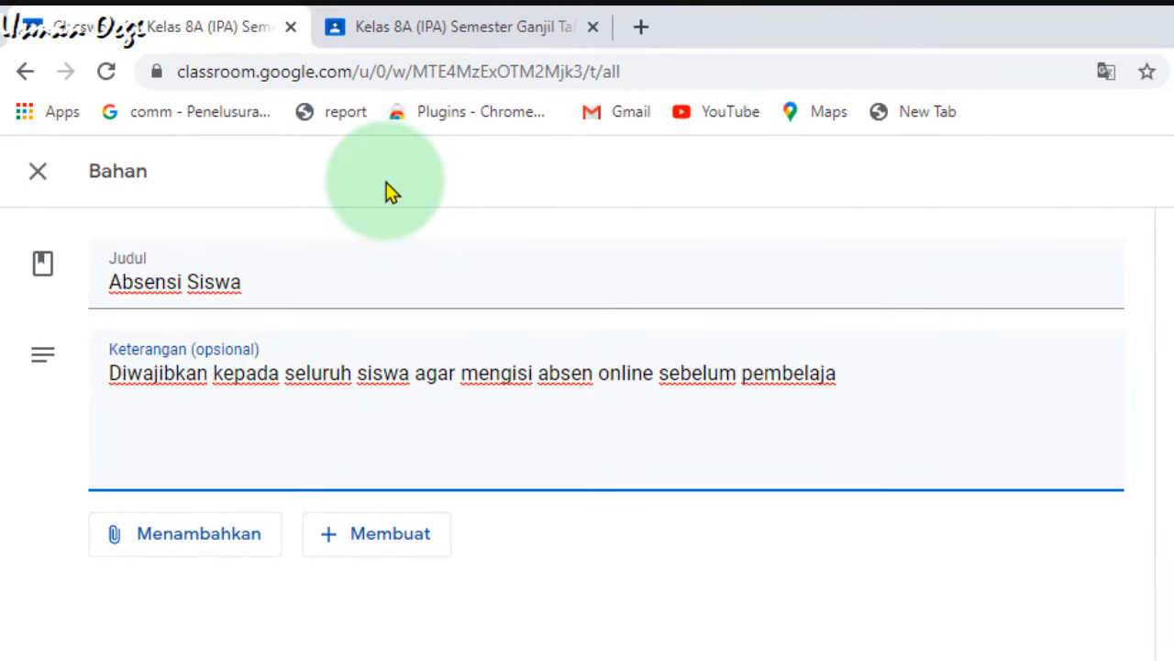
text(aran)
key(BackSpace)
key(BackSpace)
key(BackSpace)
key(BackSpace)
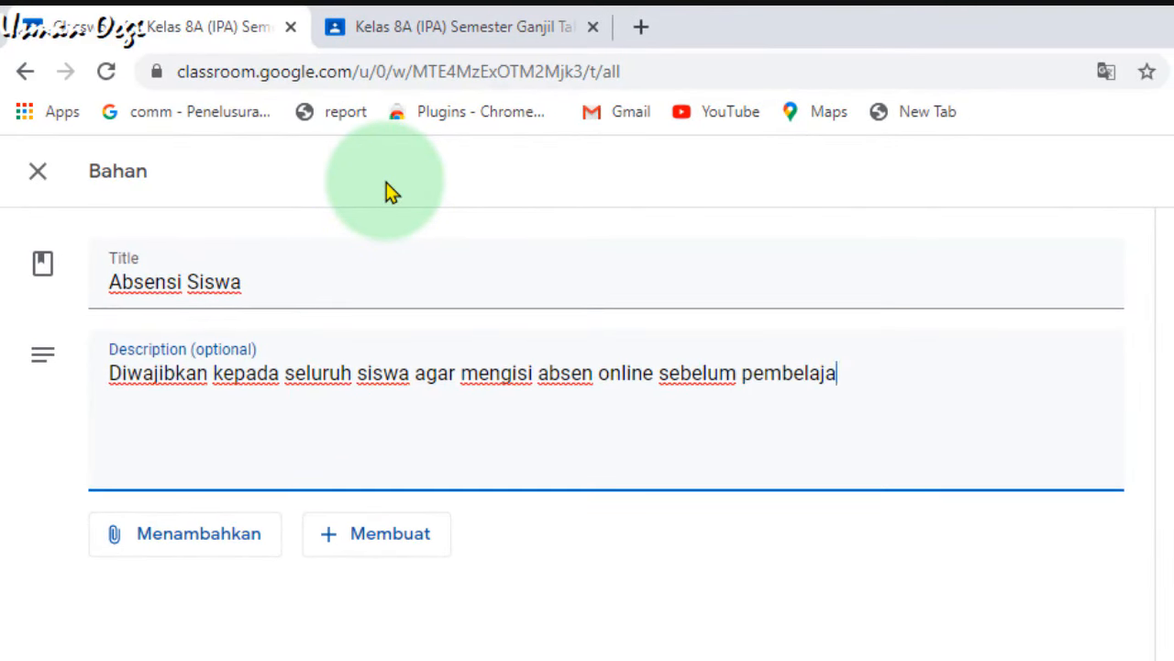
text(ran )
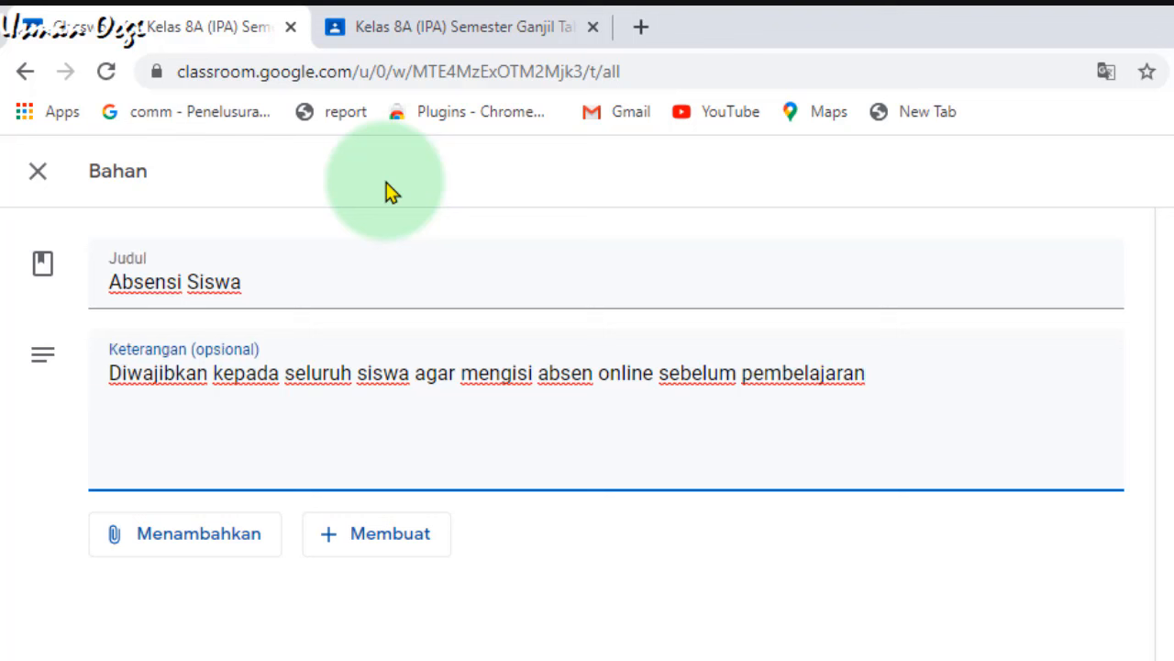
text(dimulai)
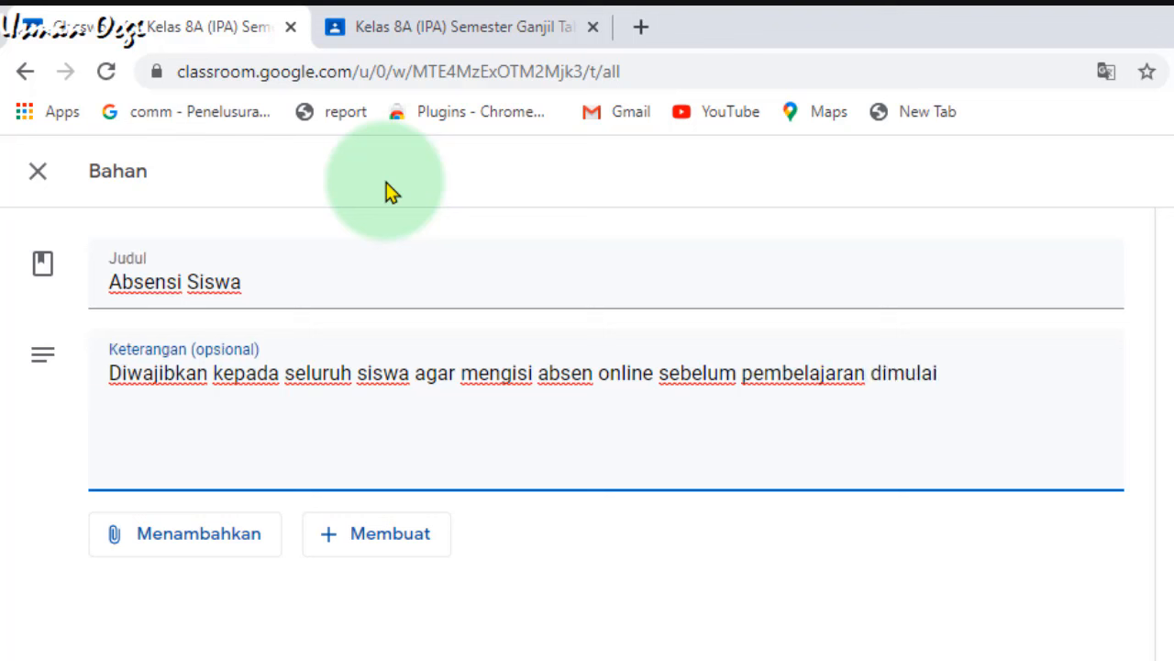
Continue the material's description with "dan siswa juga diwajibkan"
text( dan )
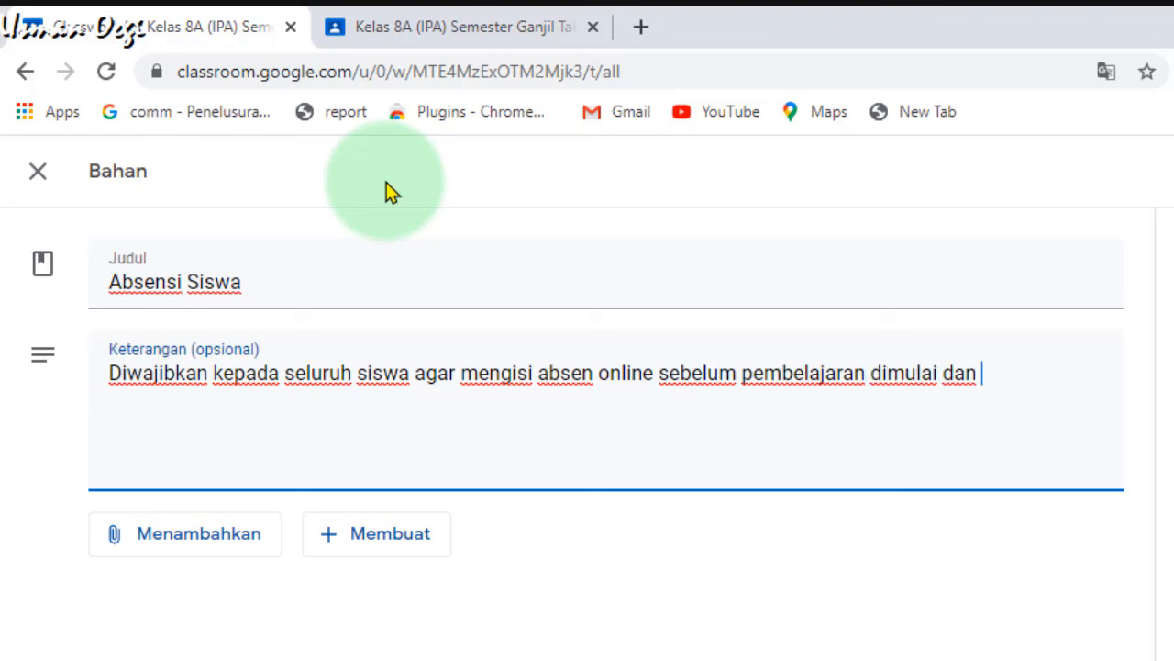
text(siswa d)
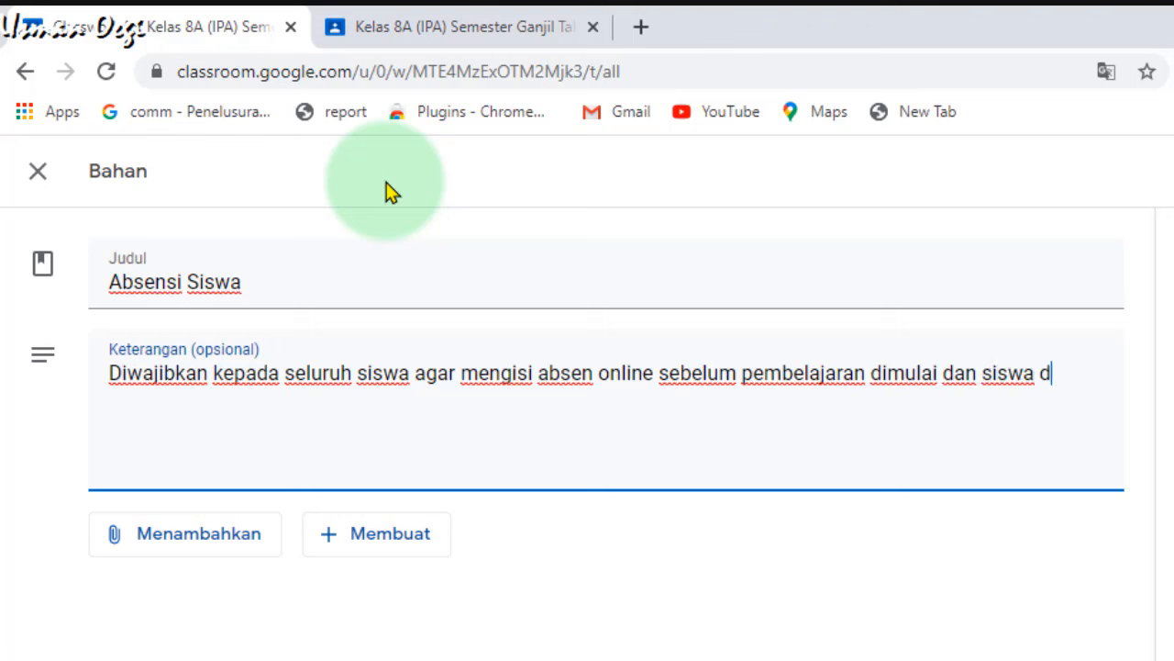
key(BackSpace)
text(juga di)
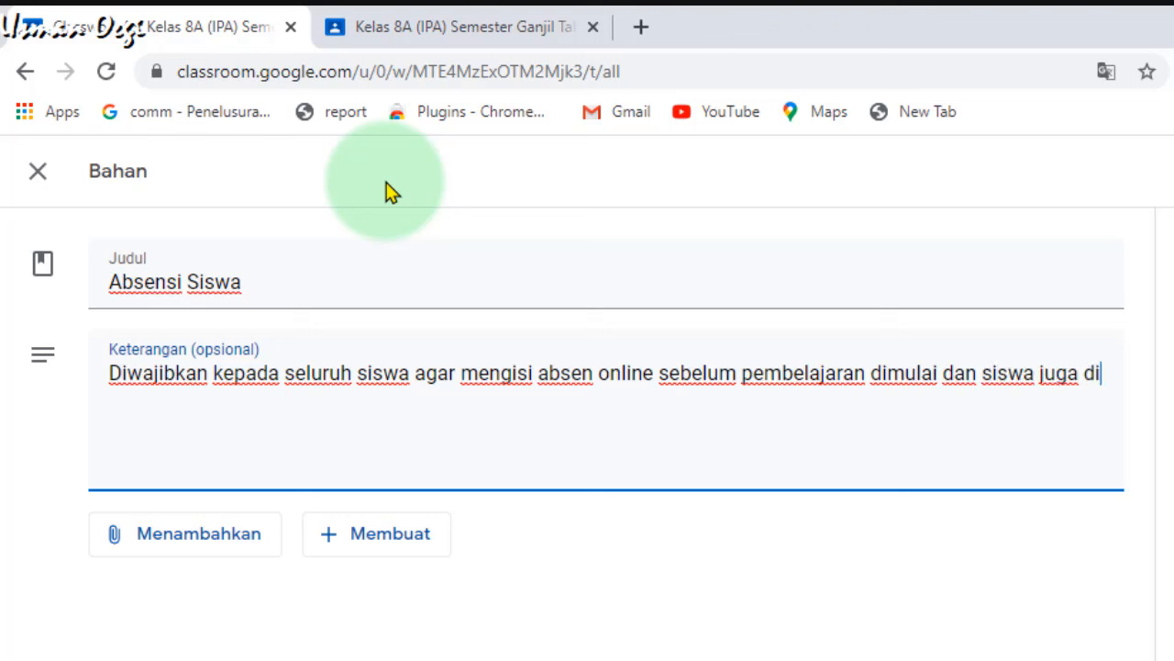
text(waj)
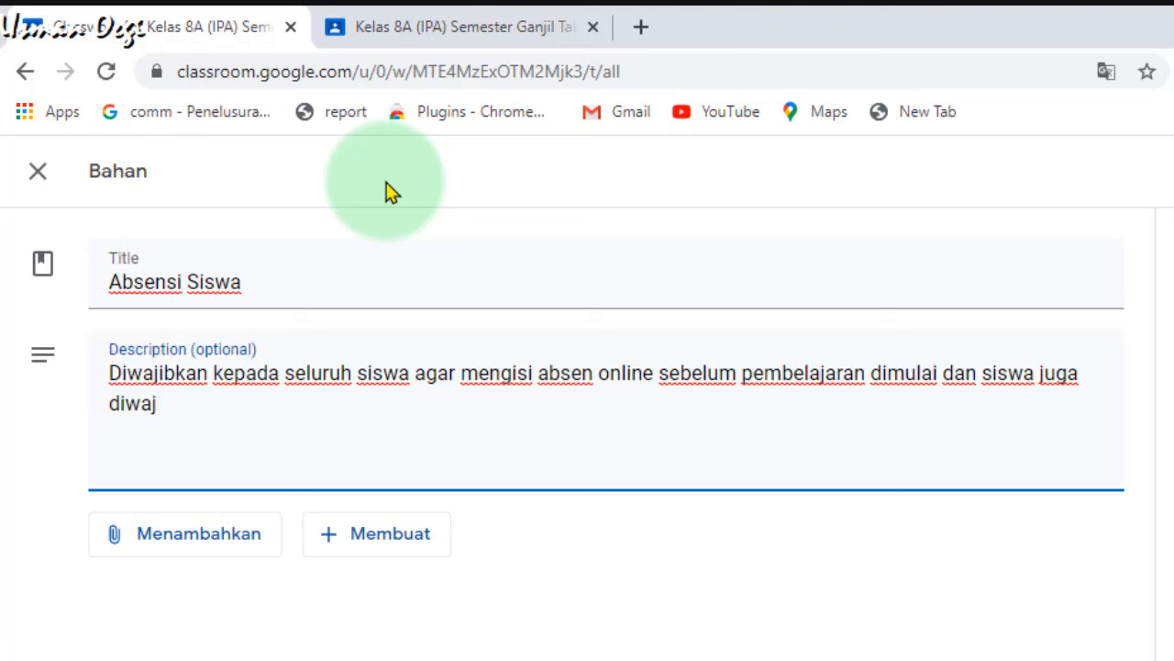
text(ibak)
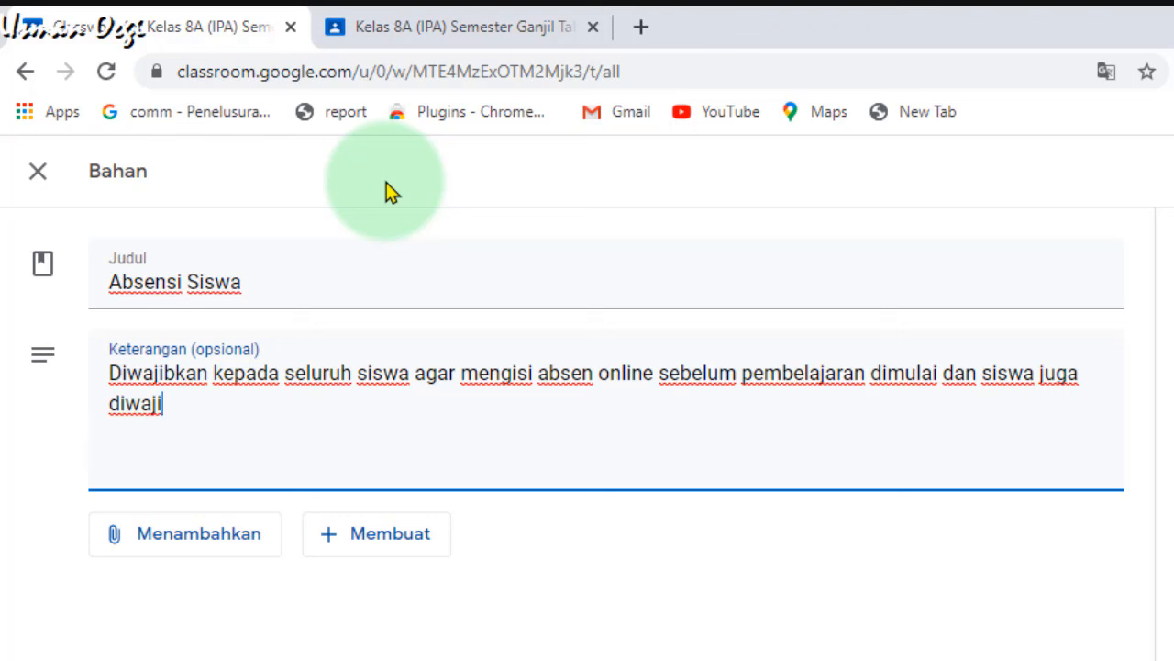
key(BackSpace)
key(BackSpace)
text(kan)
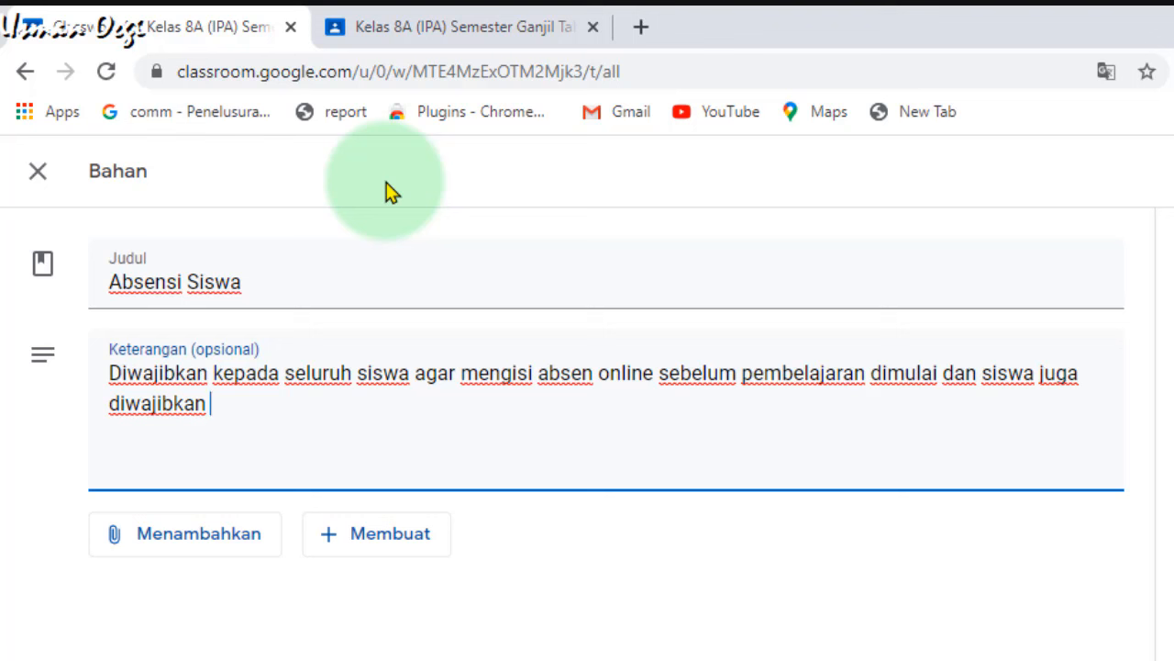
Complete the description with "mengupload fotoselfi memakai seragam sekolah"
text(meng)
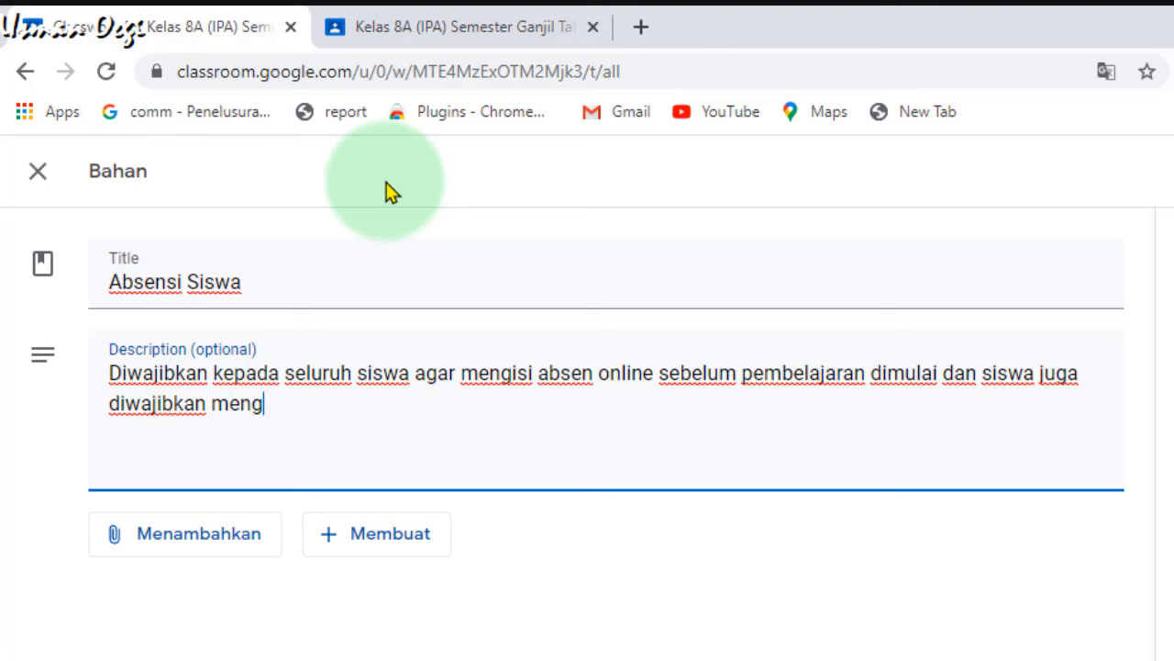
text(upload f)
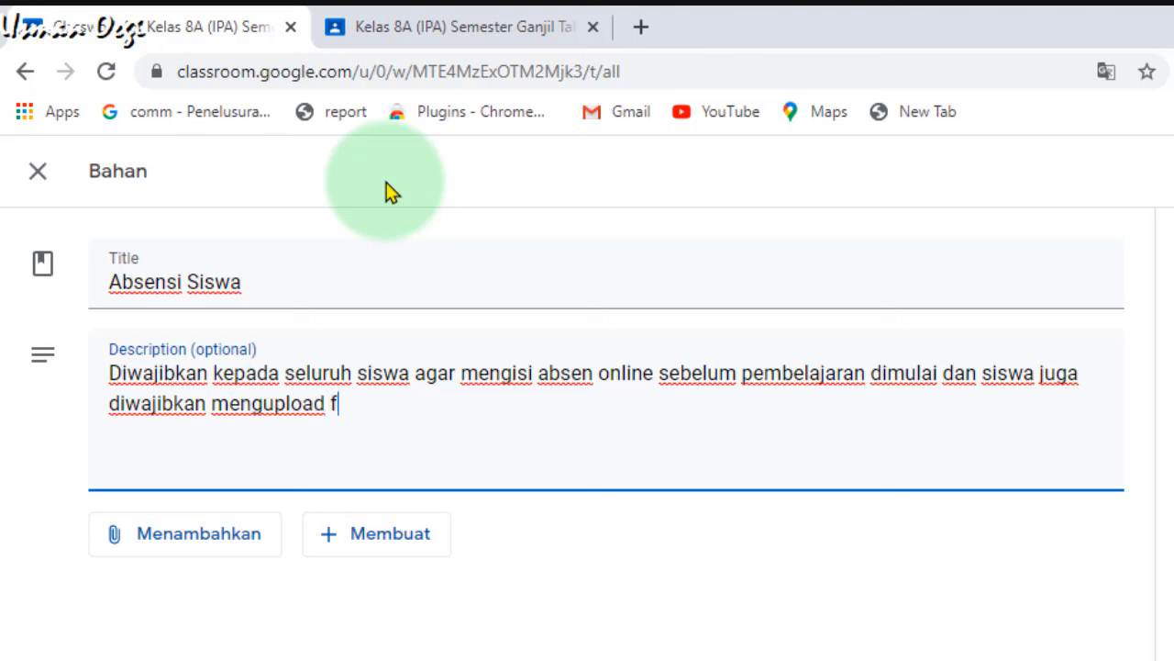
text(otose)
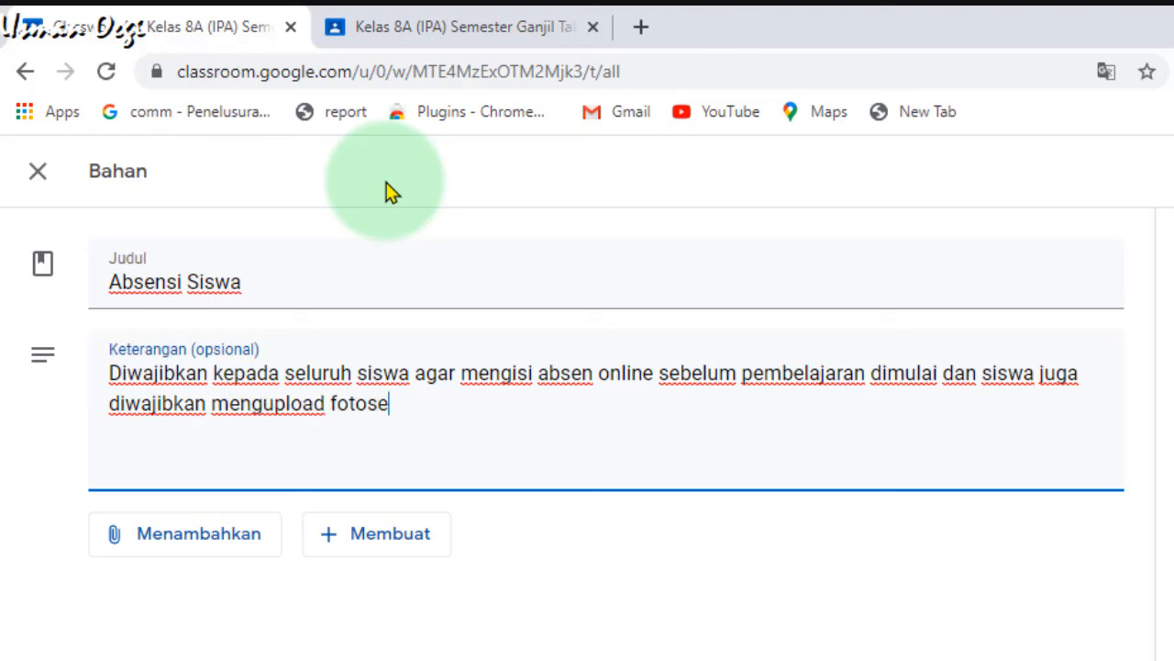
text(lfi me)
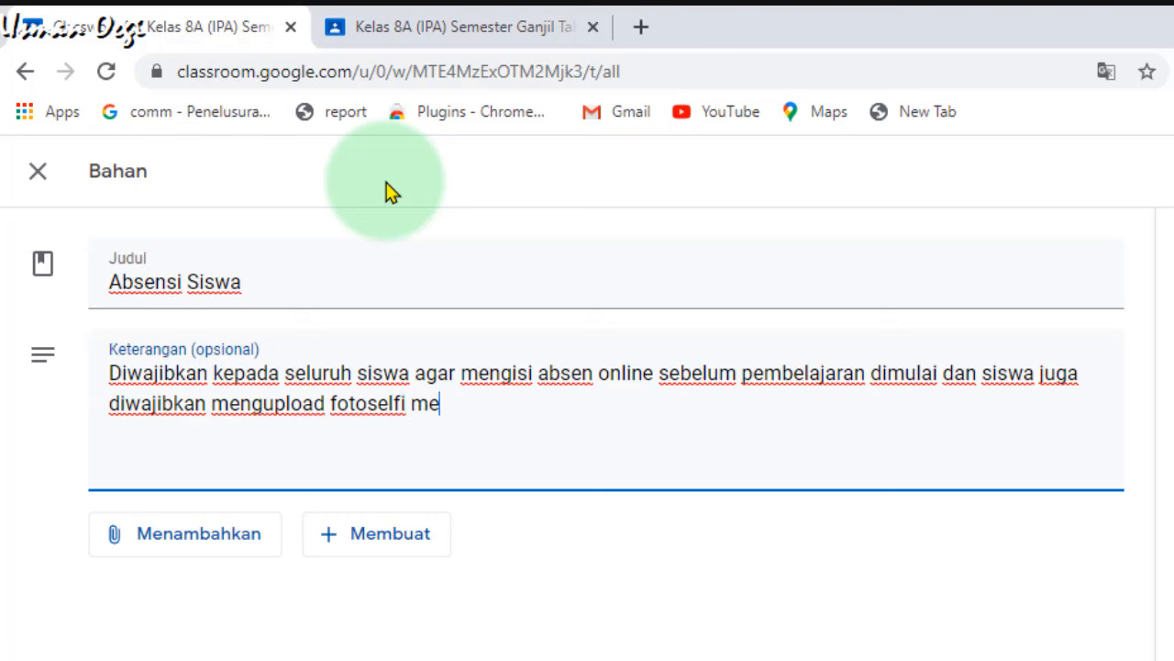
text(makai ser)
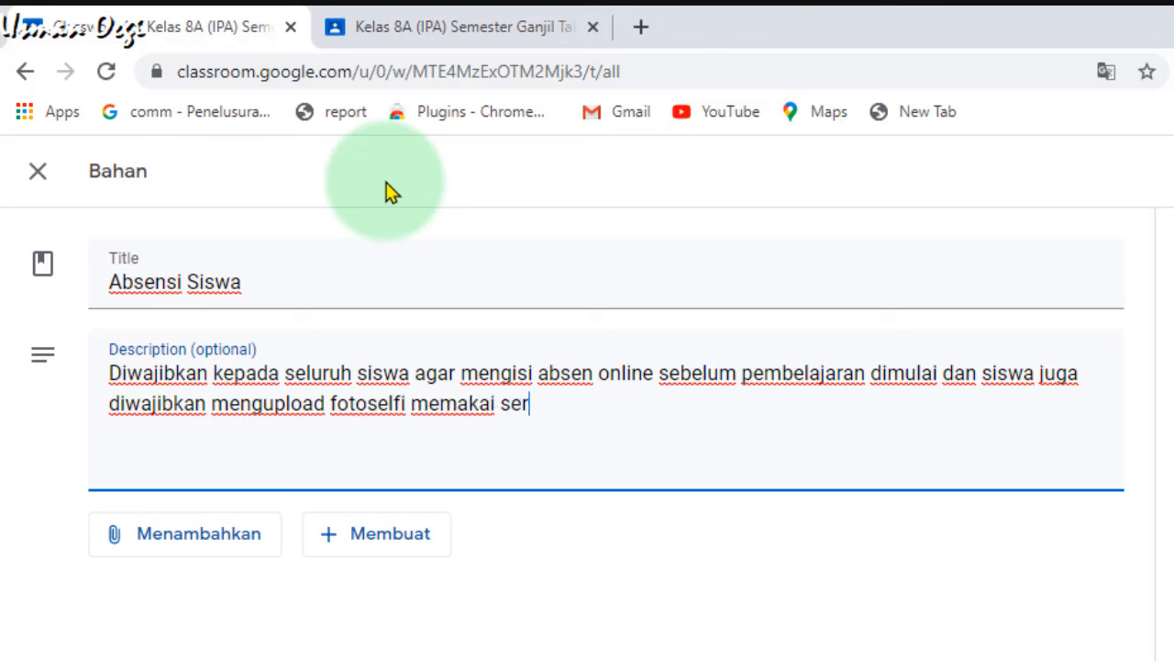
text(agam sekolah)
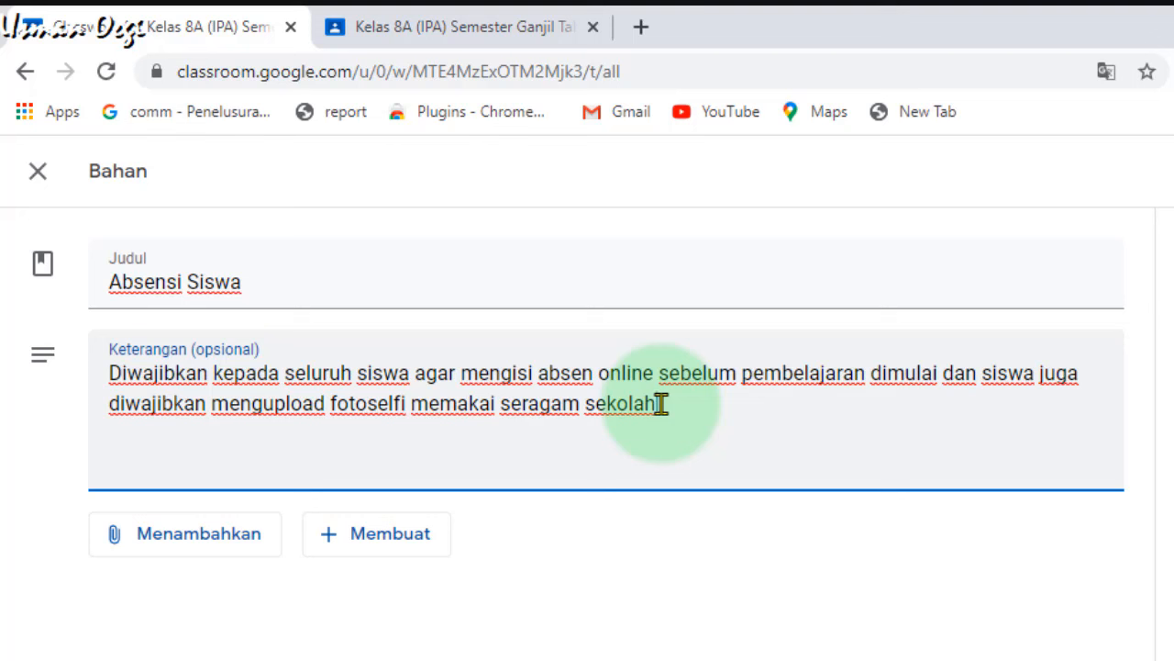
click(694, 401)
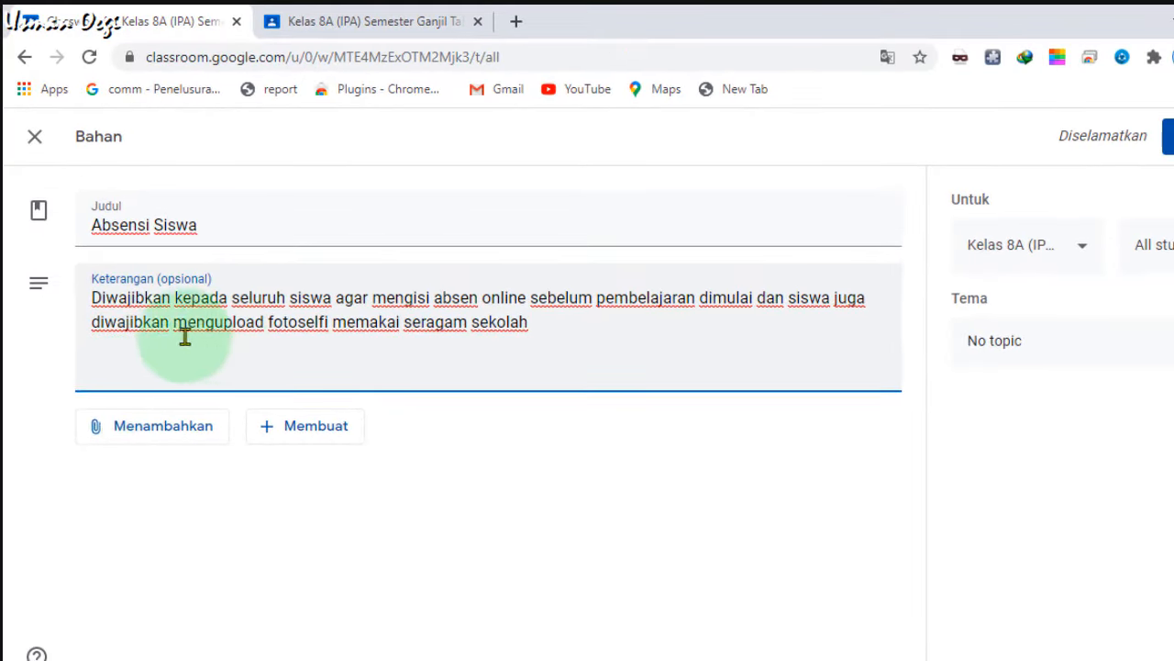
Create a new form (Formulir) as an attachment to the material and dismiss the translation pop-up
click(298, 435)
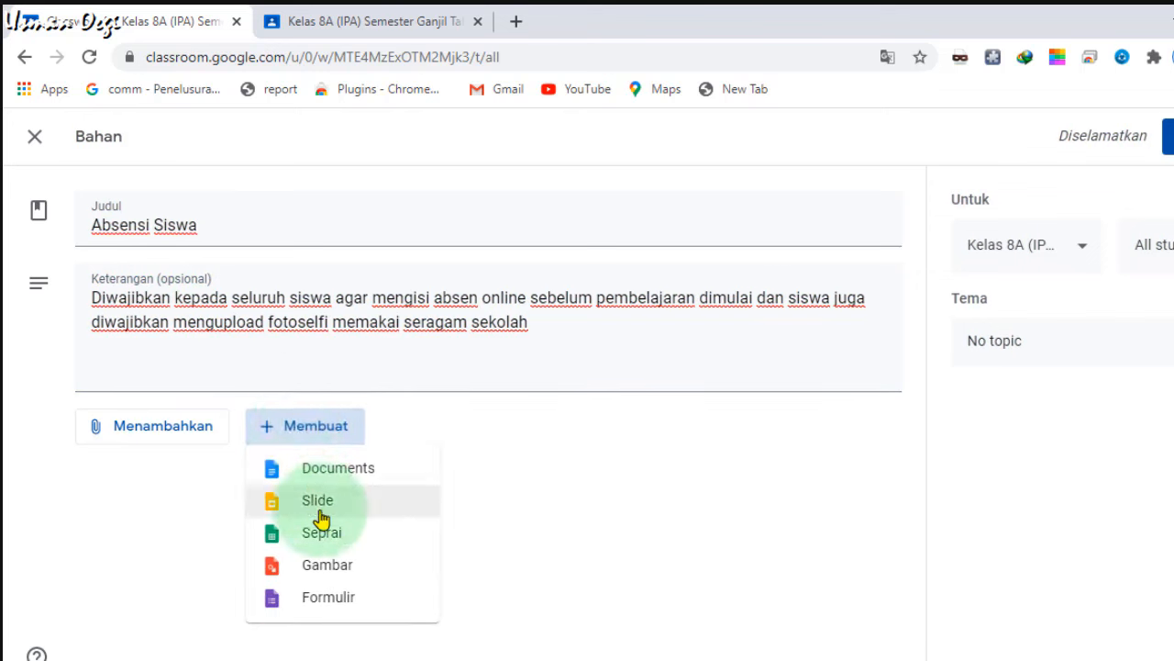
click(328, 598)
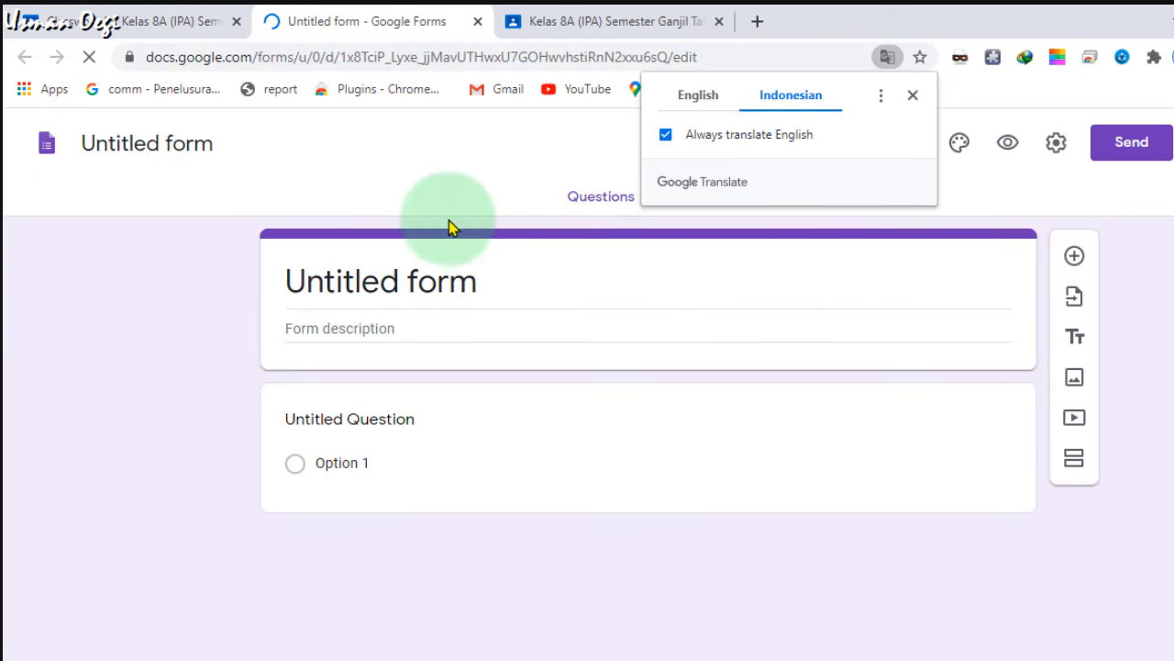
click(913, 95)
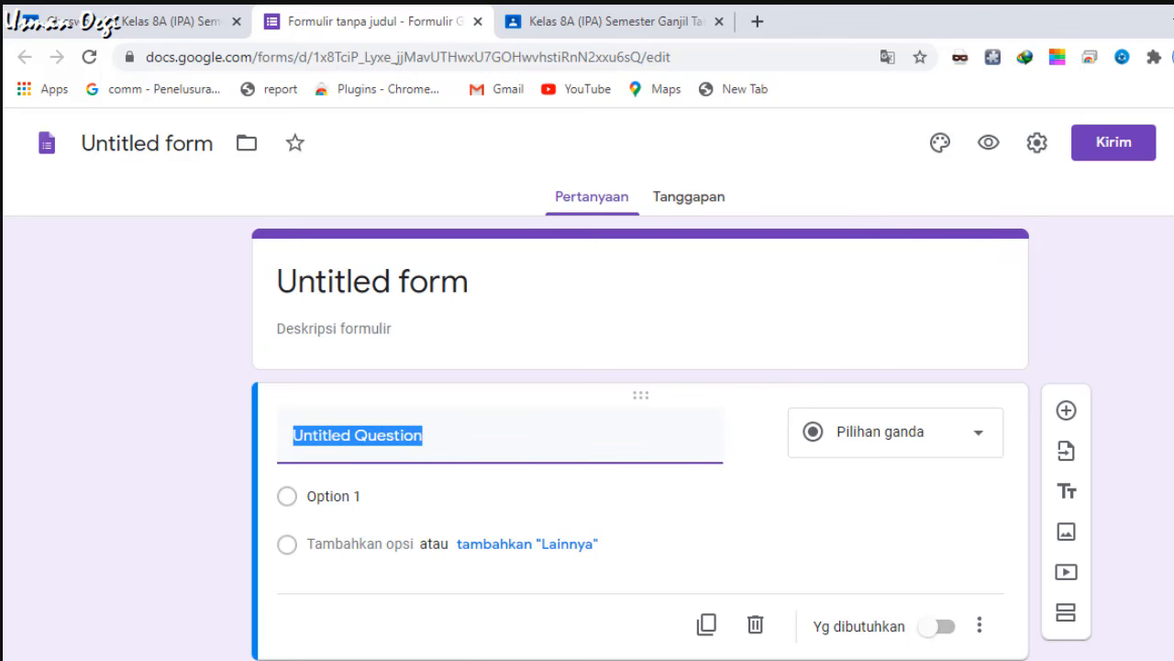
click(1145, 280)
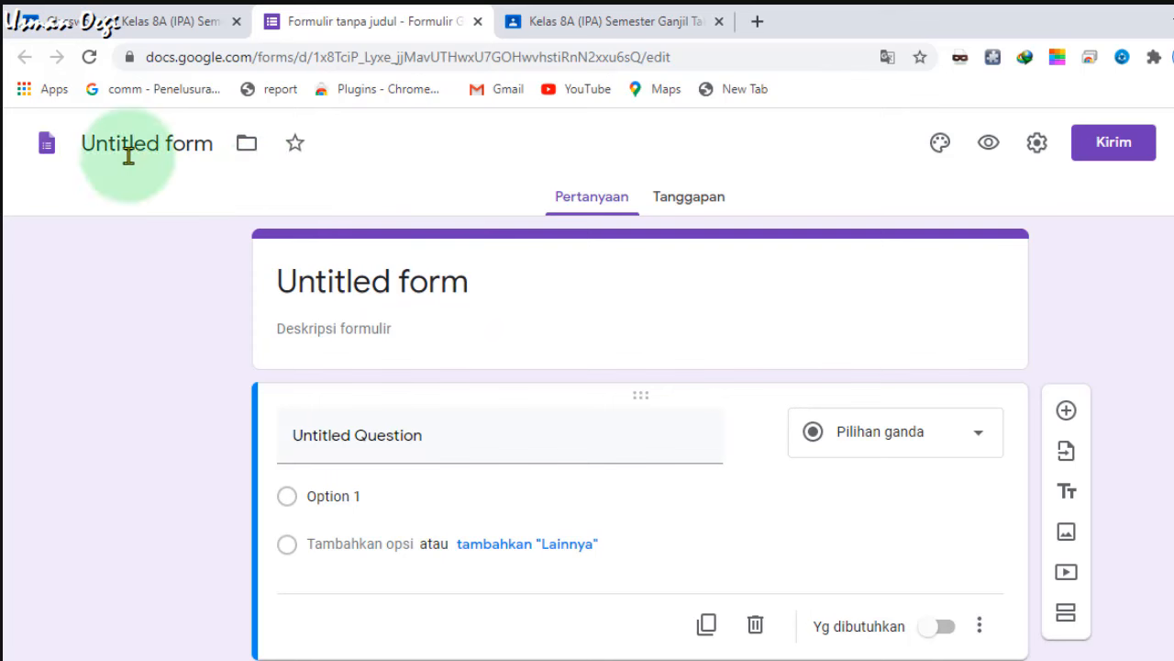
Rename the untitled form "Absensi Siswa"
click(407, 300)
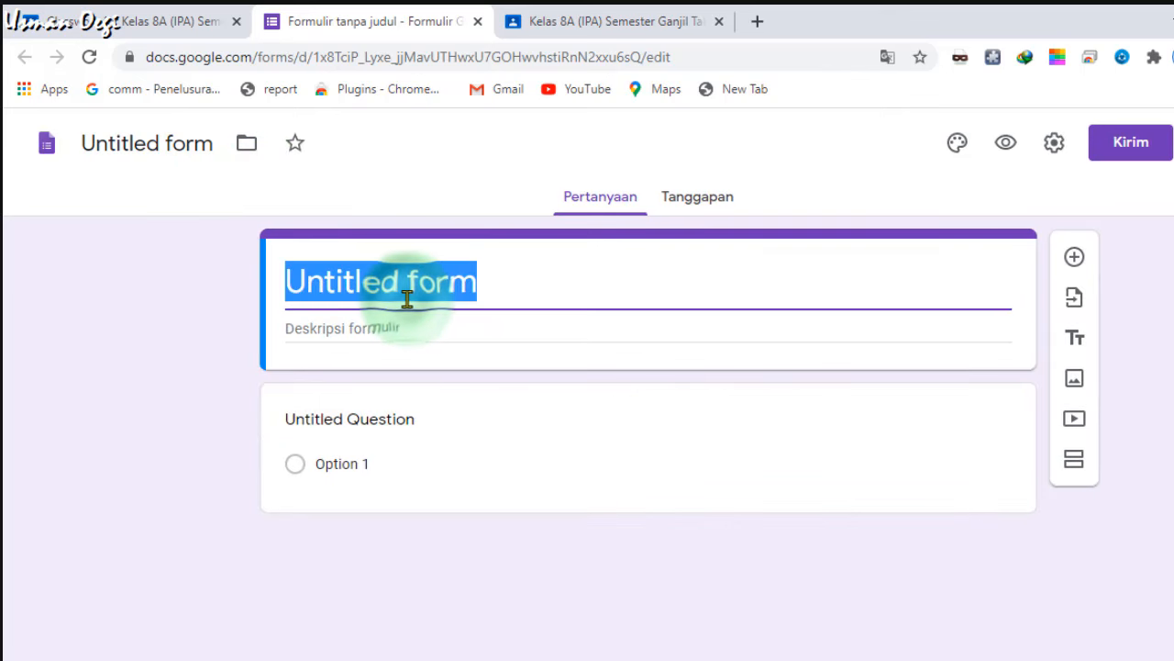
click(132, 152)
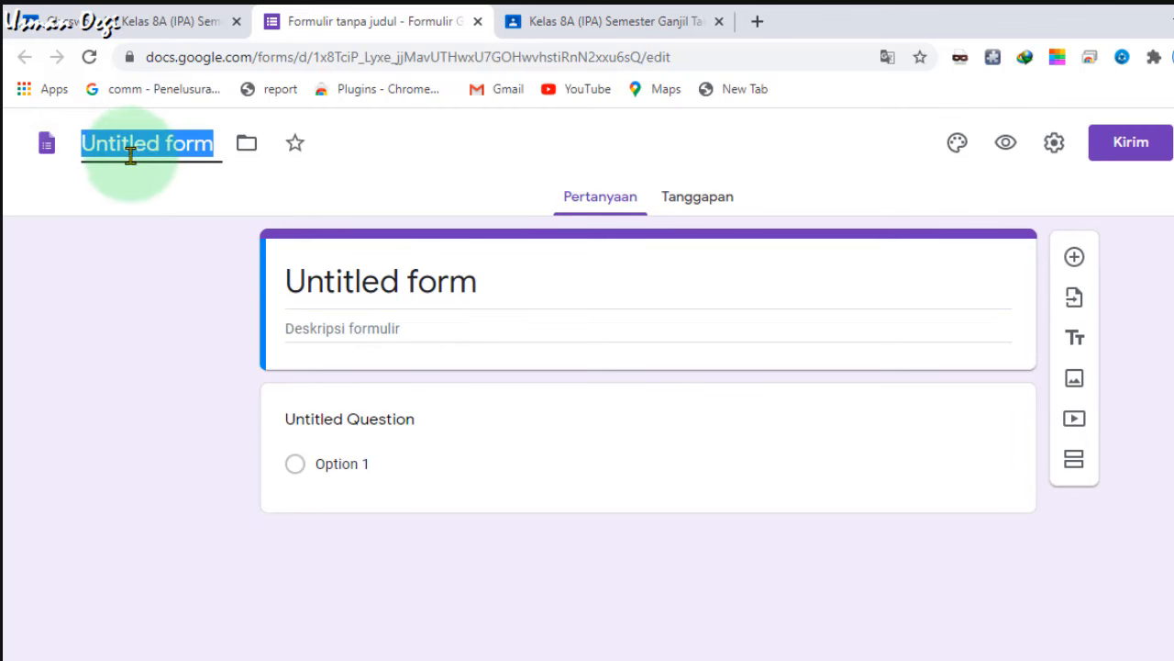
text(Absen)
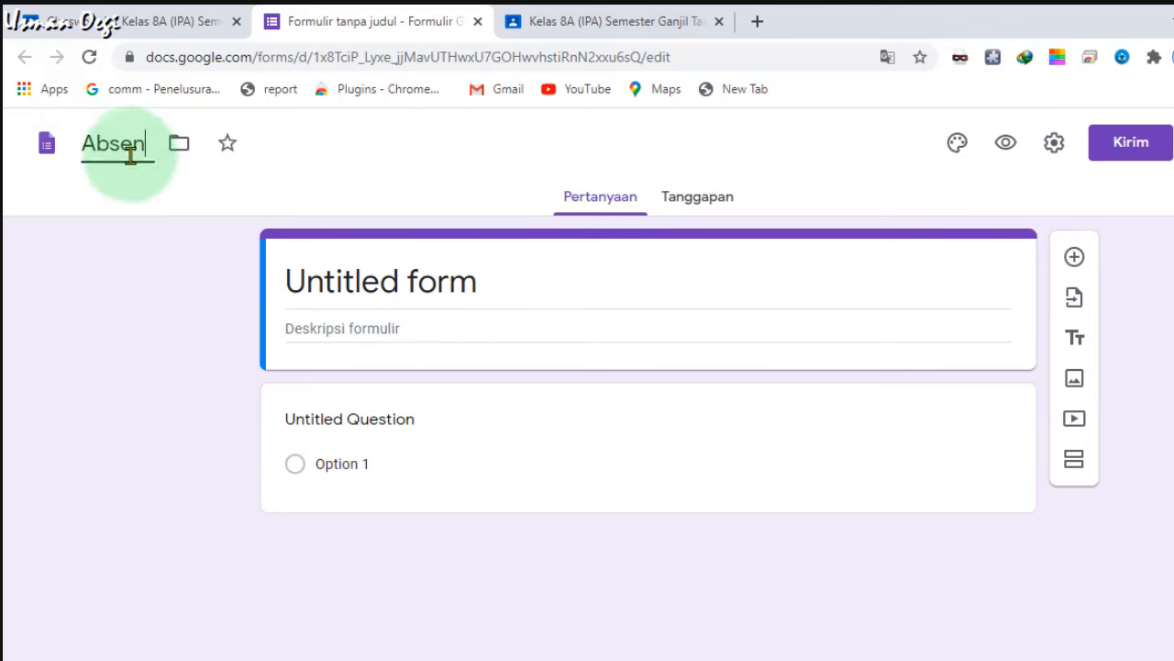
text(si s)
key(BackSpace)
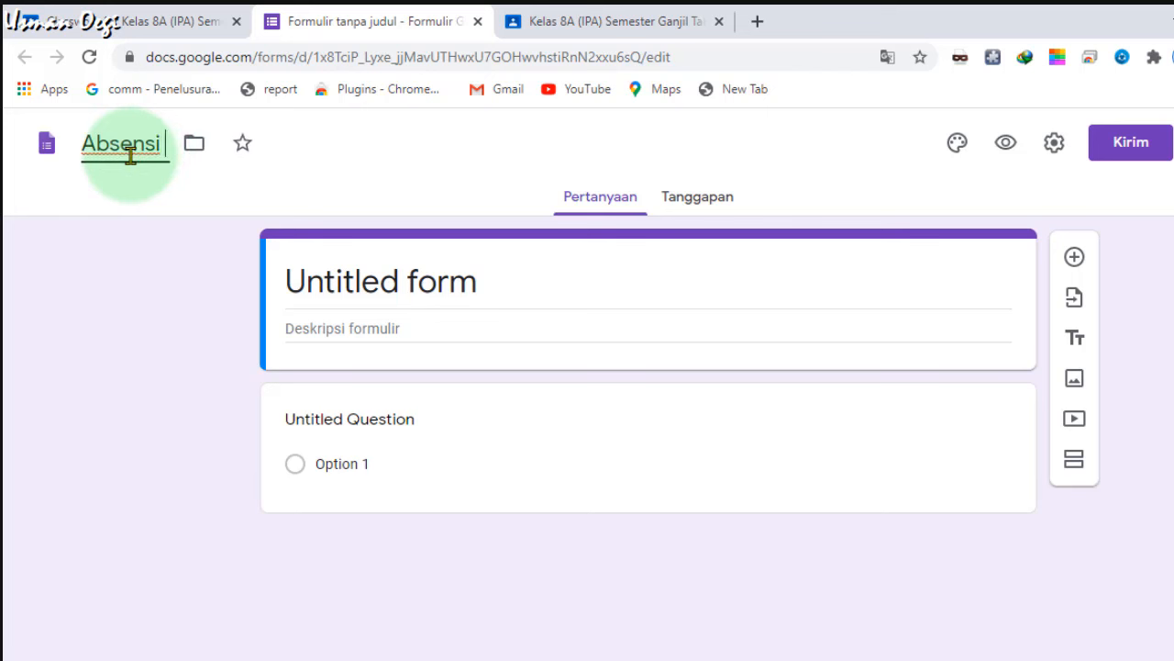
text(Siswa)
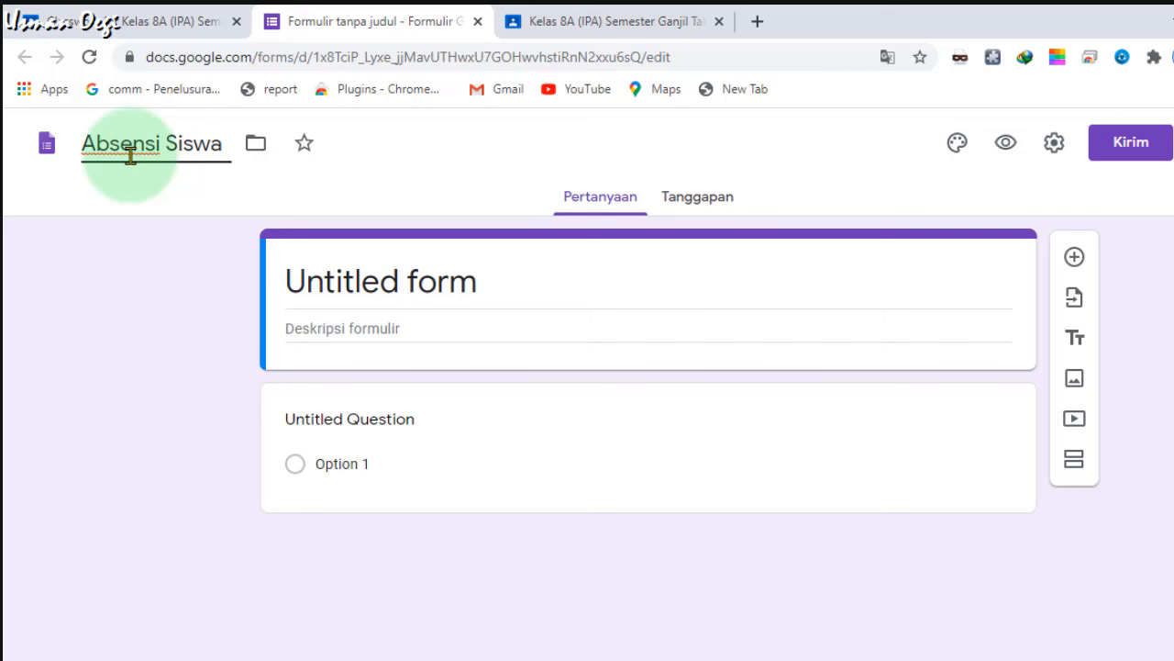
click(165, 296)
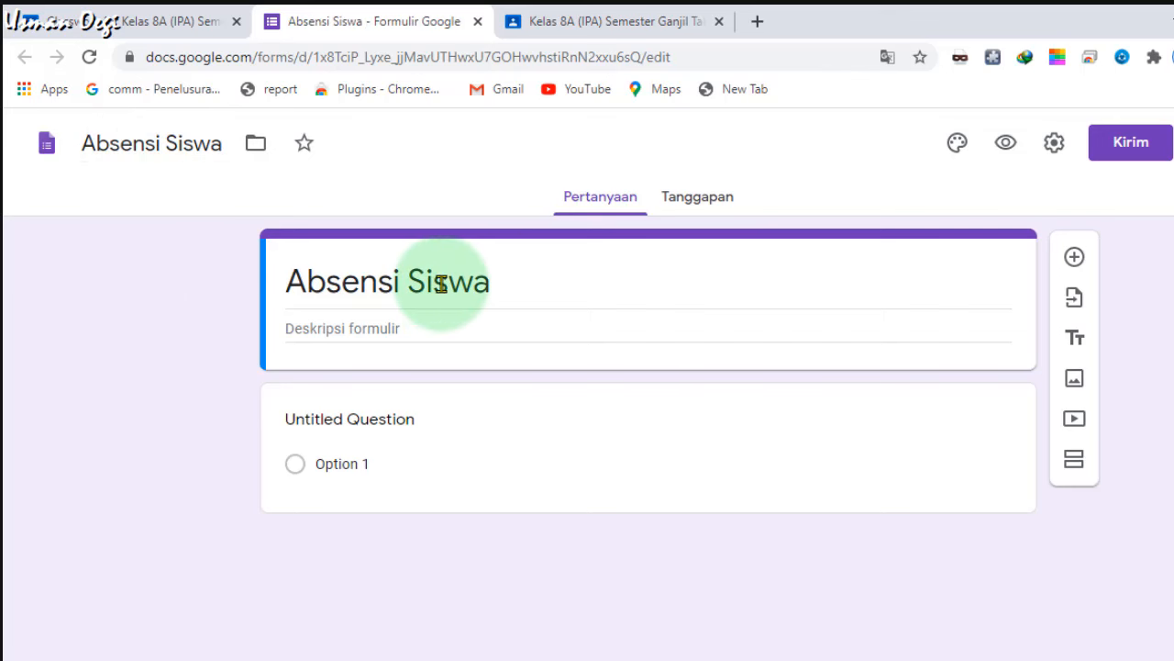
Enter "Tahun Pelajaran 2020/2021" as the form description
click(425, 339)
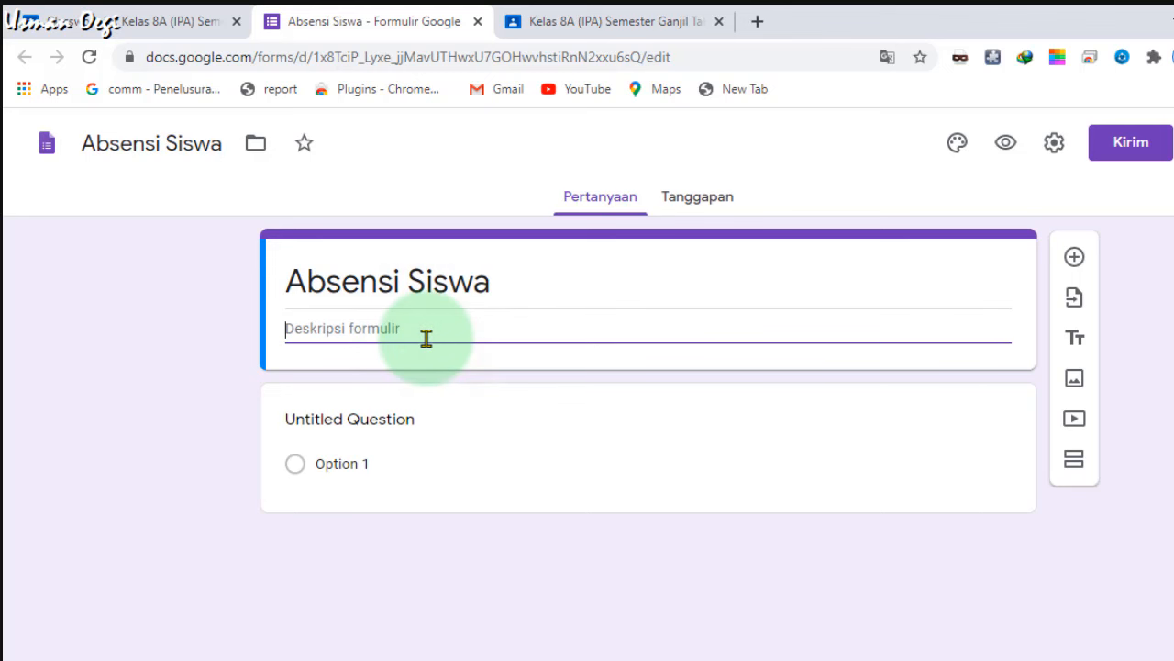
text(Tanu)
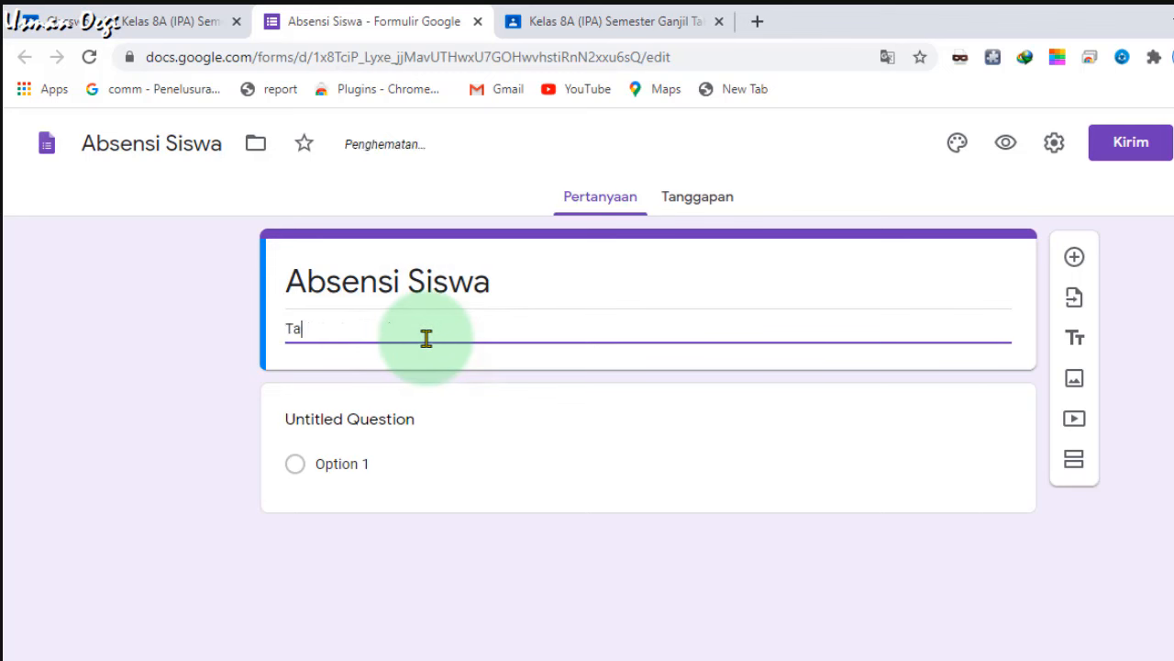
key(BackSpace)
key(BackSpace)
text(hun )
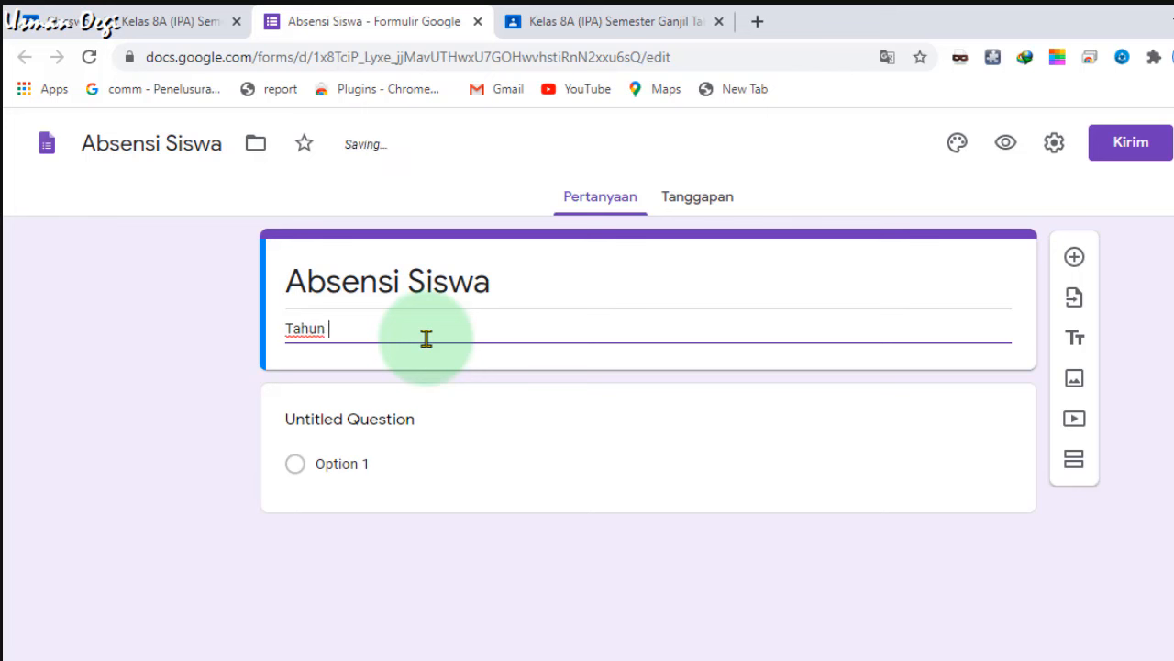
text(JaPelajaran 2020)
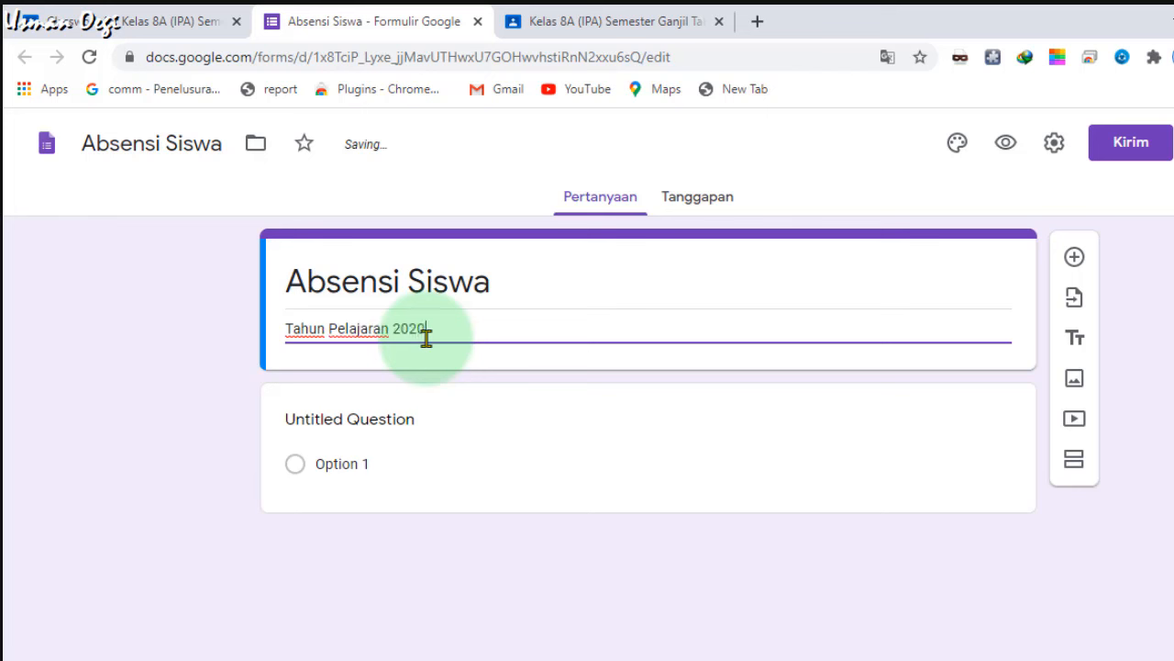
text(/2021)
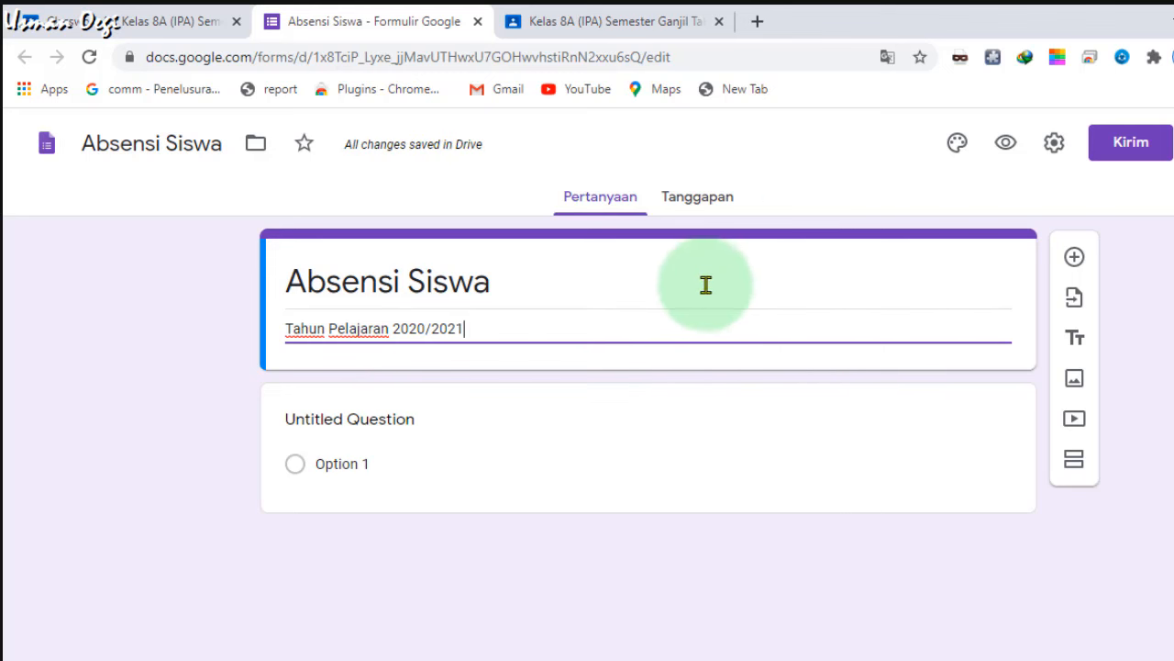
Title the form's first question "Tanggal Pertemuan"
click(435, 425)
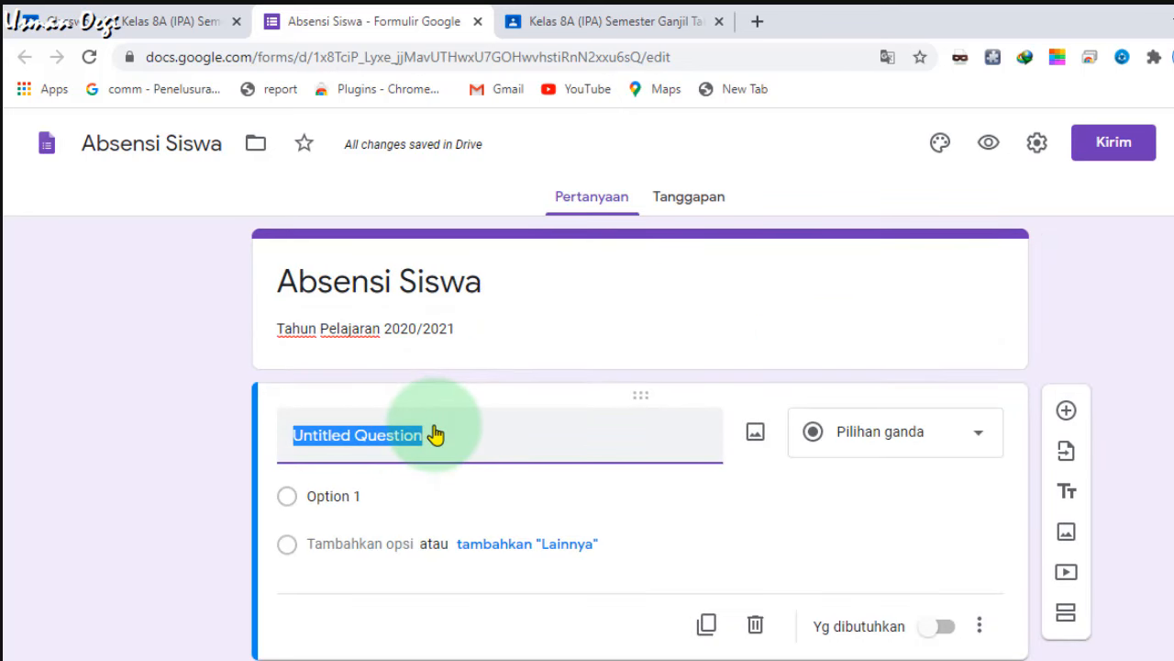
click(1088, 288)
click(452, 428)
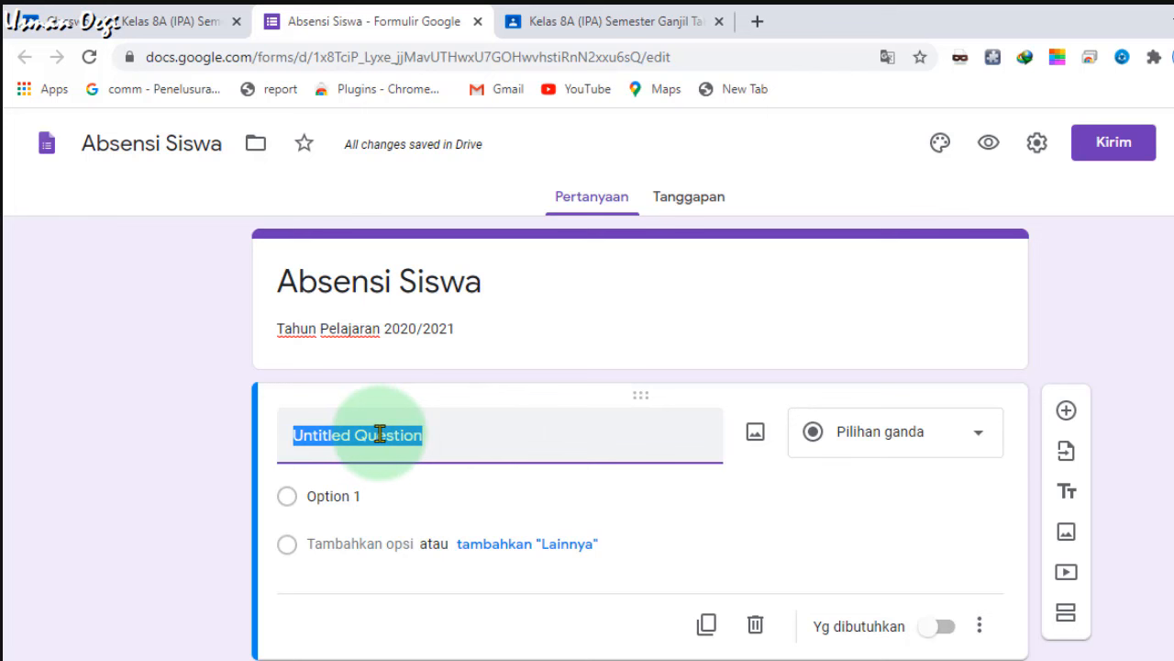
text(T)
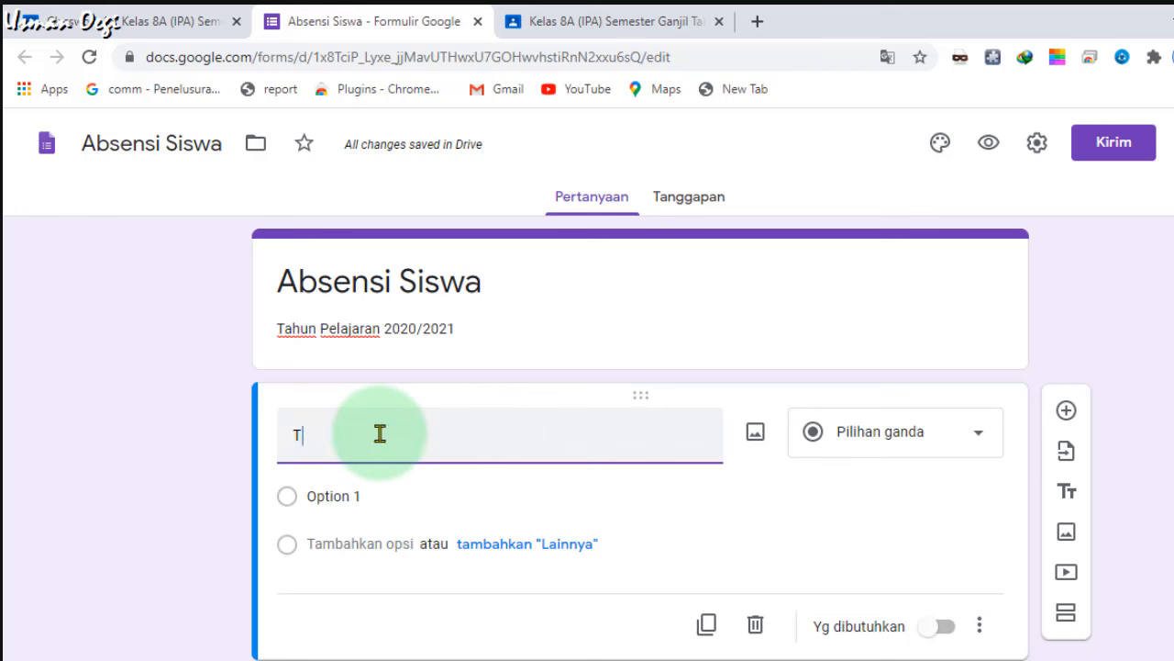
text(anggal Per)
key(BackSpace)
key(BackSpace)
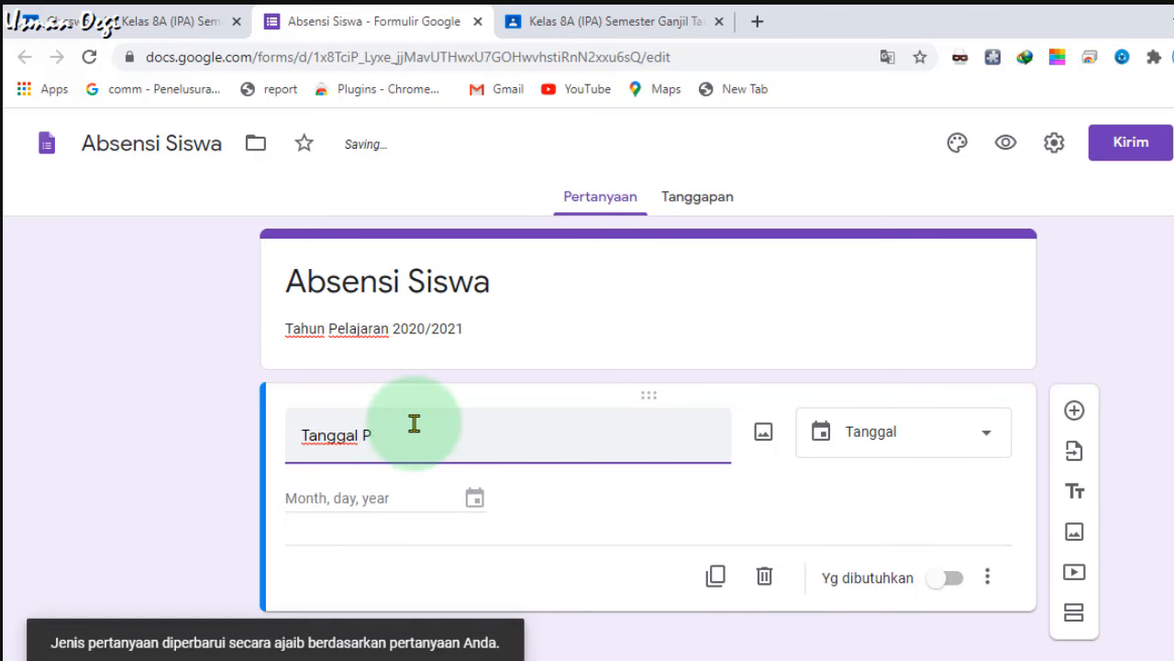
text(ertemuan)
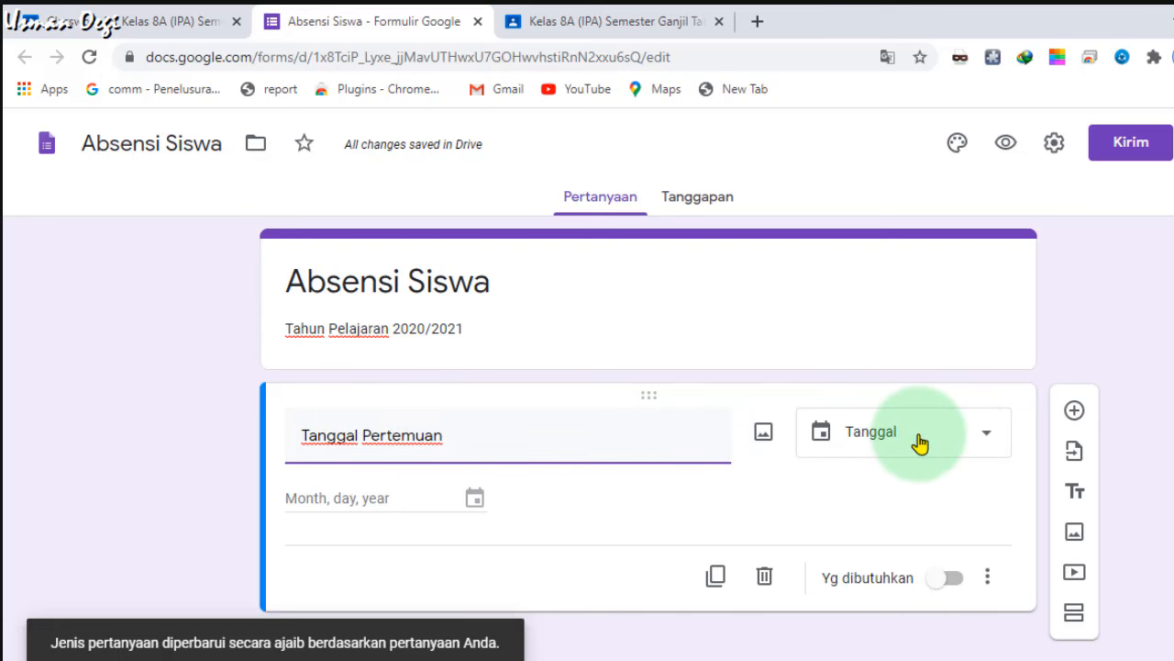
Set the "Tanggal Pertemuan" question to the date type (Tanggal) and make it required
click(959, 447)
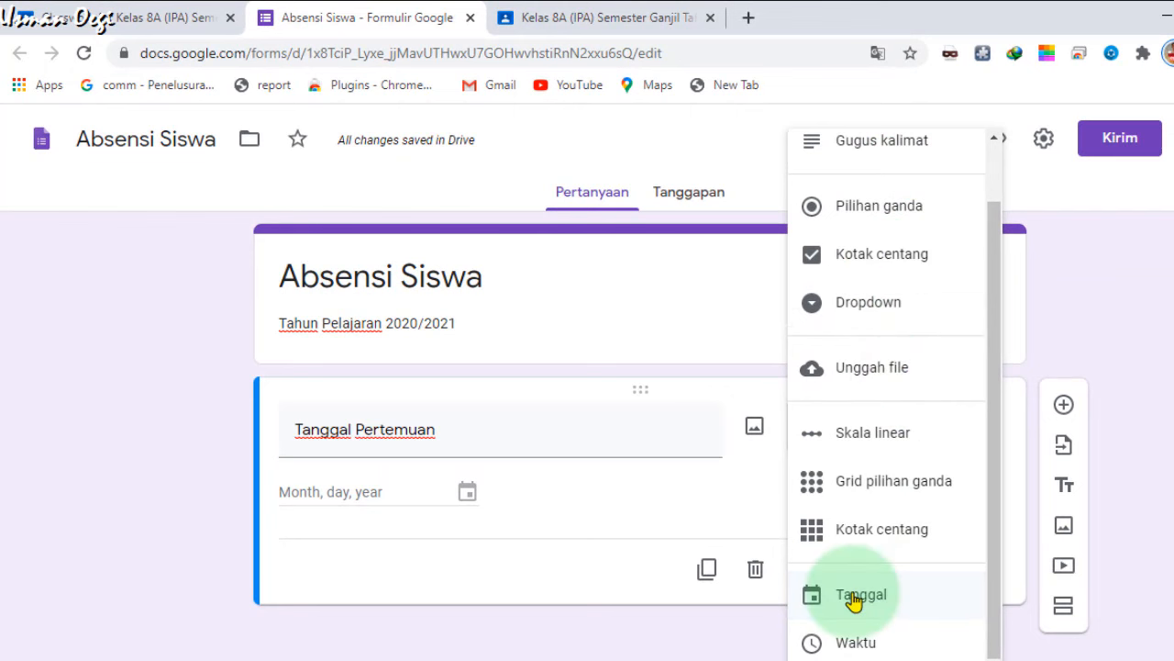
click(854, 596)
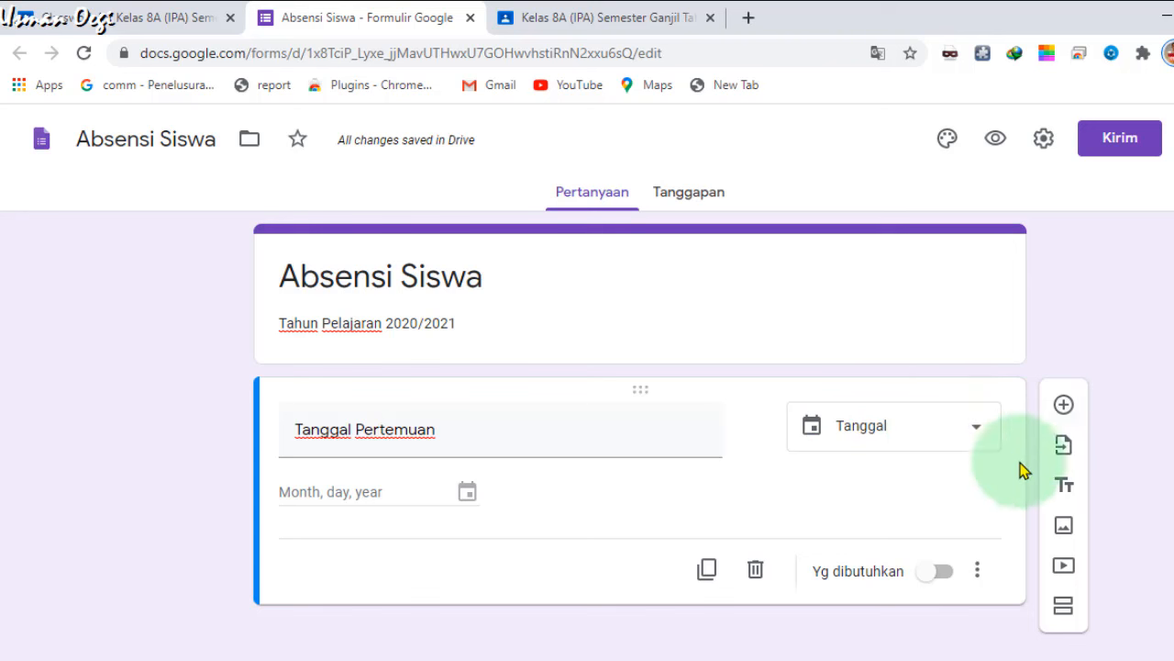
click(945, 575)
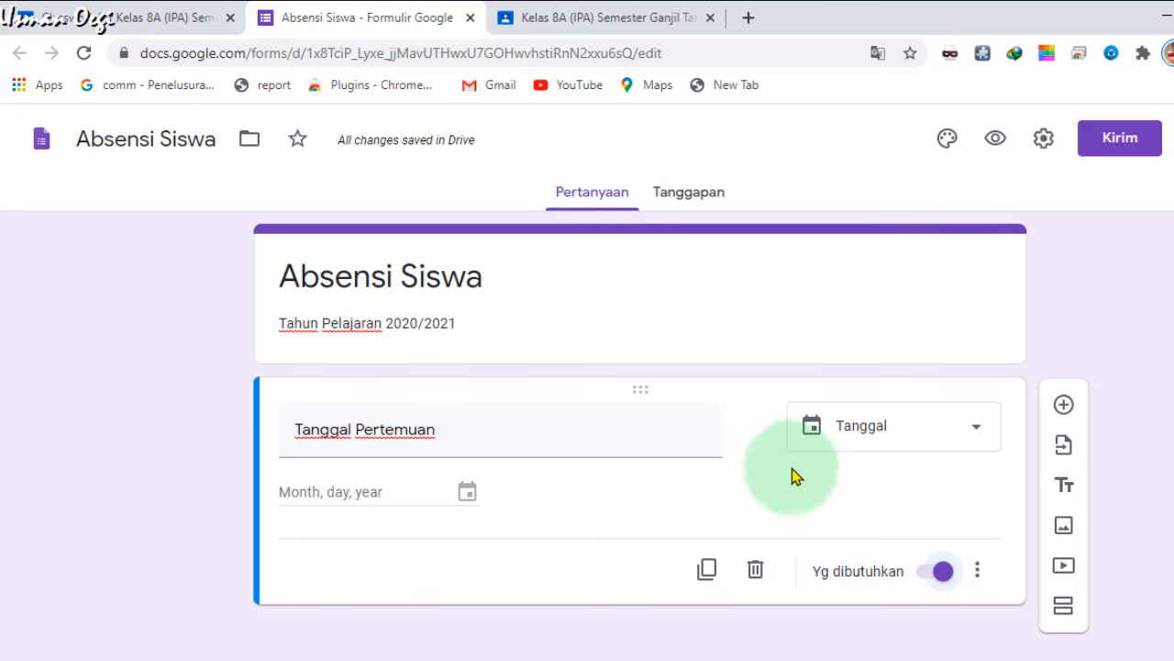
Add a multiple-choice question titled "Pertemuan ke :" with the options 1, 2 and 3
click(1078, 410)
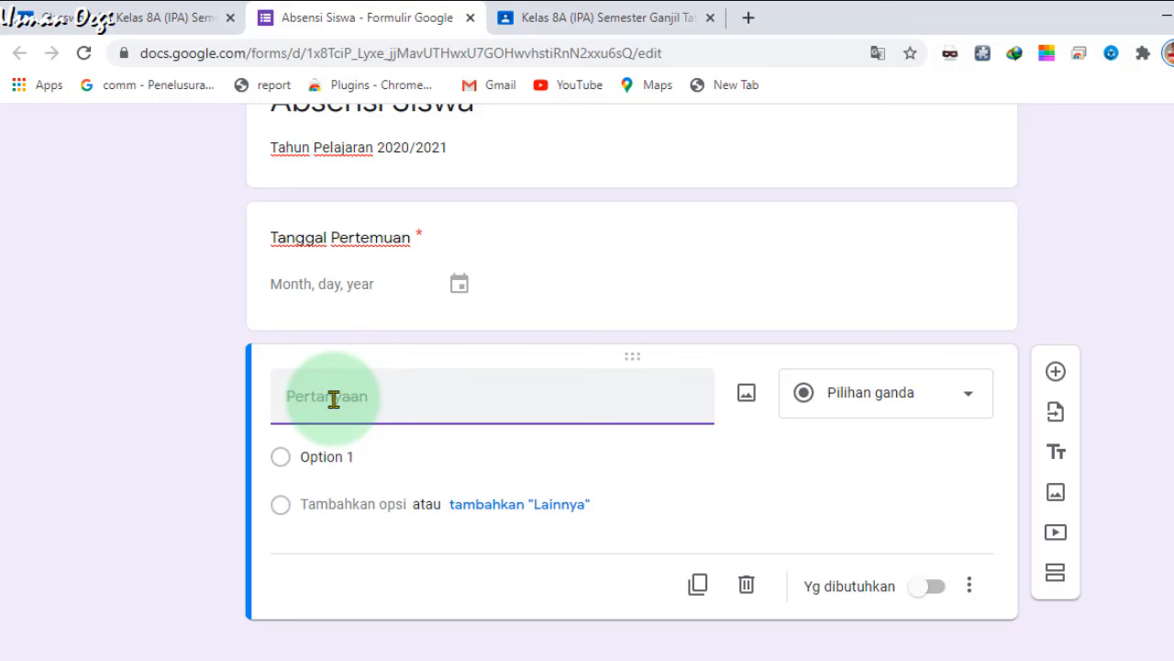
text(Pertemuan ke :)
click(414, 458)
text(21)
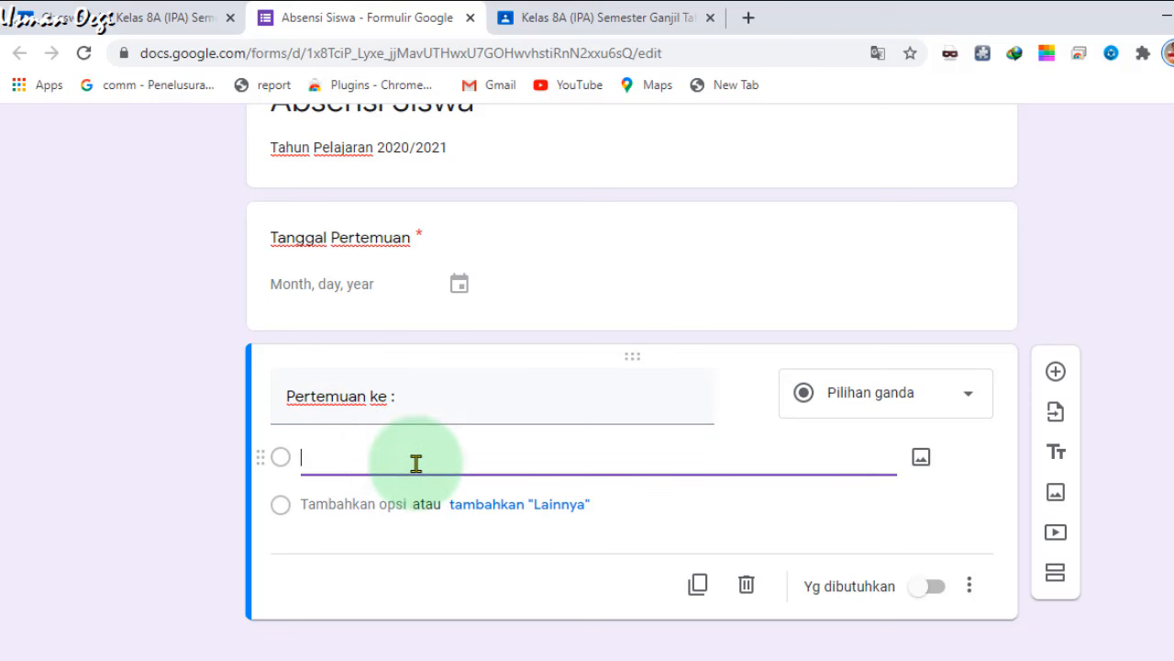
text(2)
click(349, 504)
text(2)
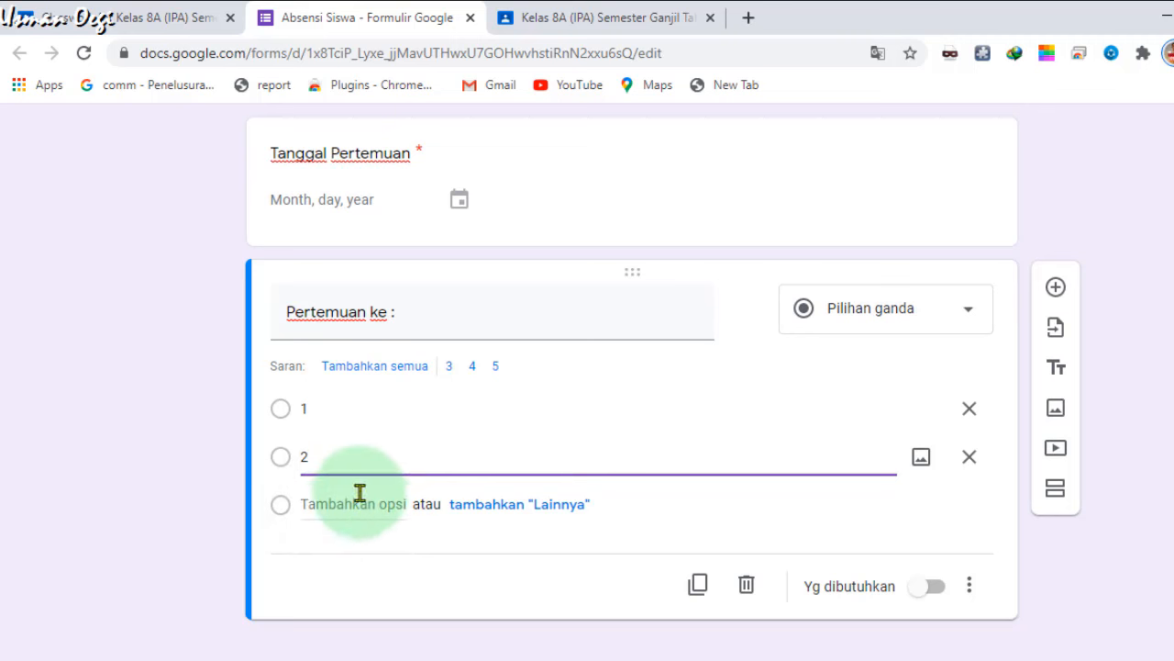
click(343, 504)
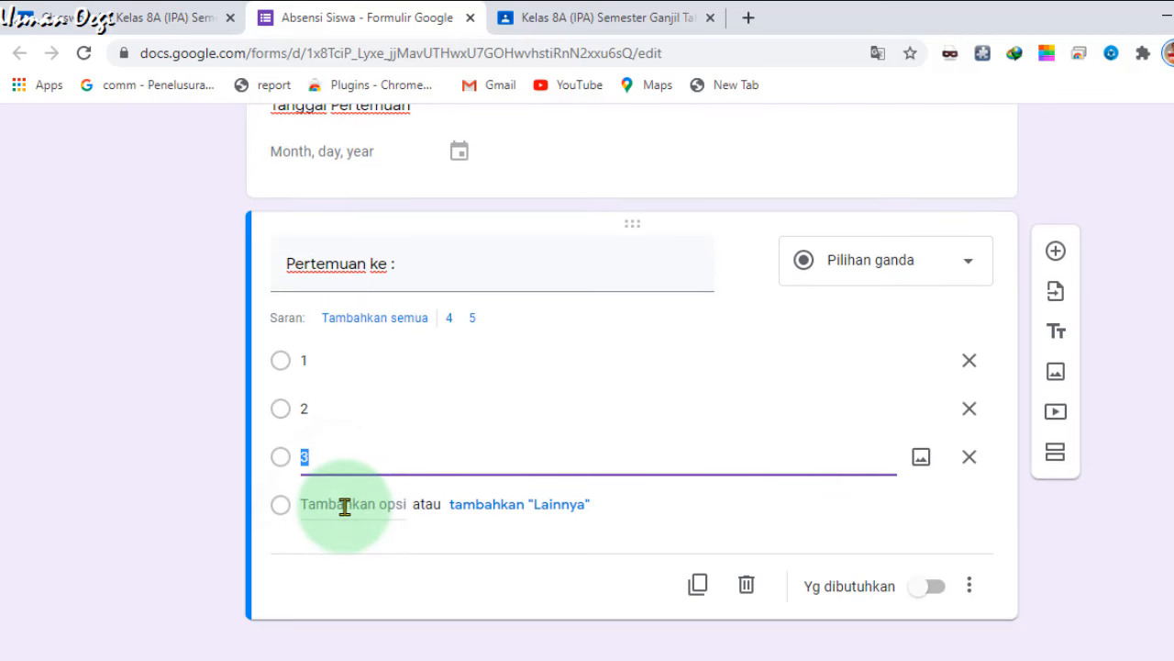